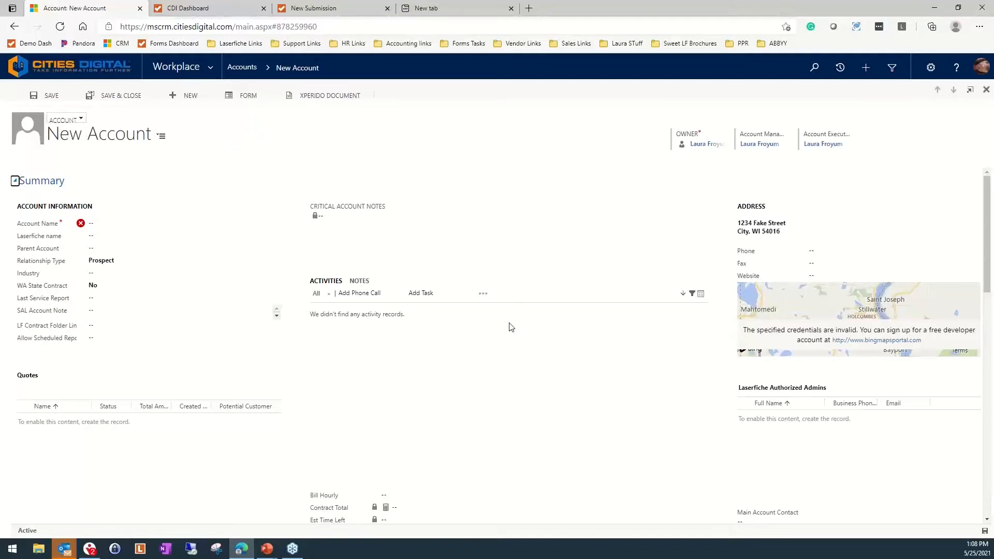
# Name the new account Capitol Records and save the account record
pyautogui.click(137, 224)
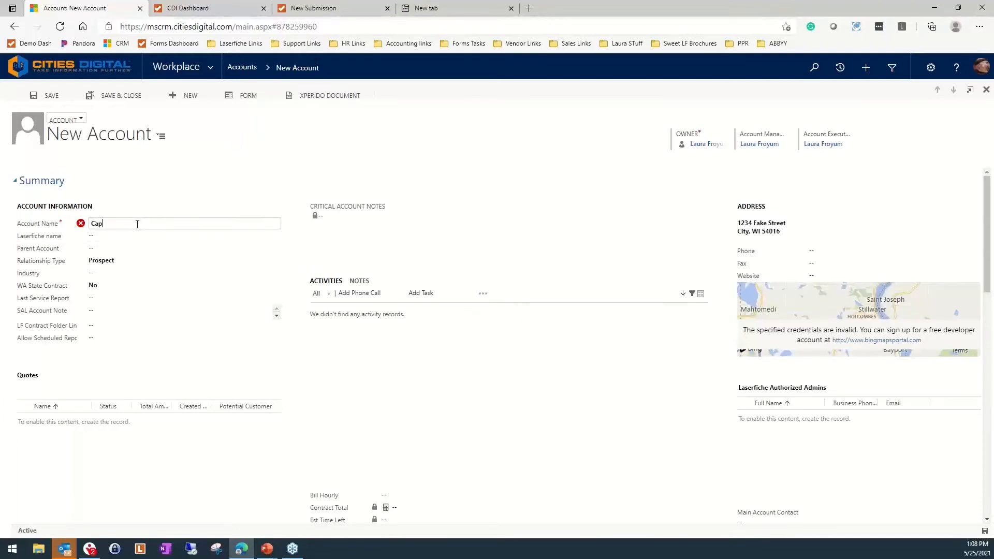
pyautogui.write('Capitol Records')
pyautogui.press('Tab')
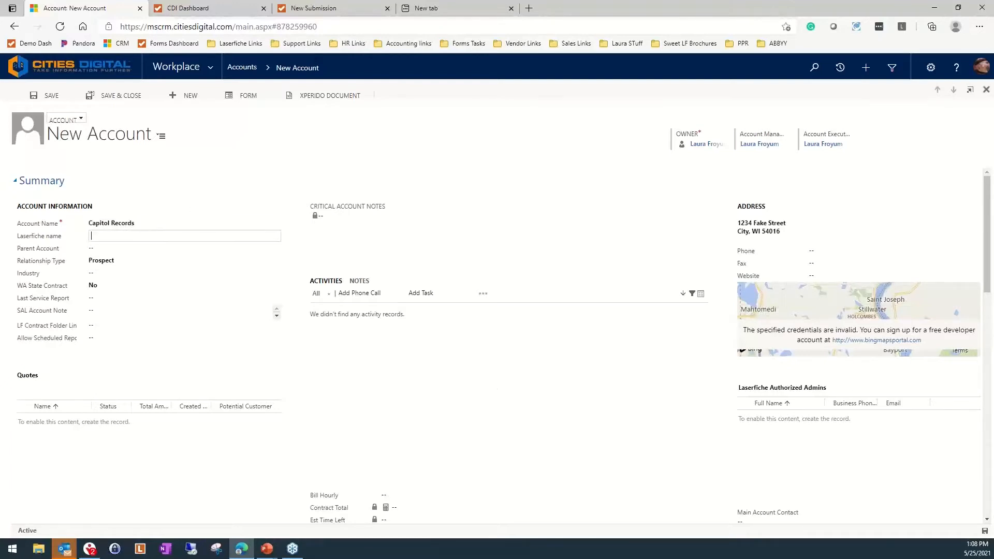
pyautogui.click(984, 531)
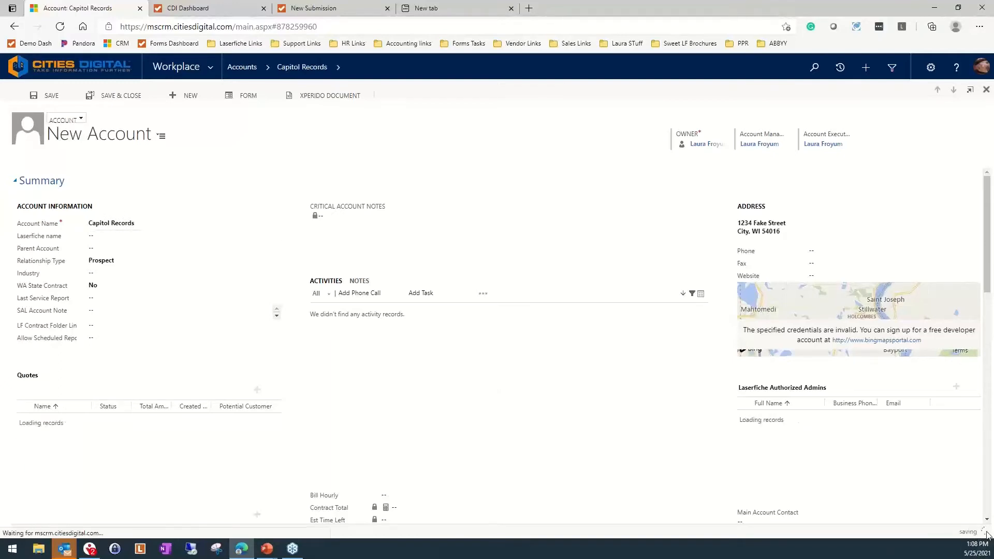
# Create a new contact from the account's Contacts list and enter the contact's first and last name
pyautogui.scroll(-3, 819, 421)
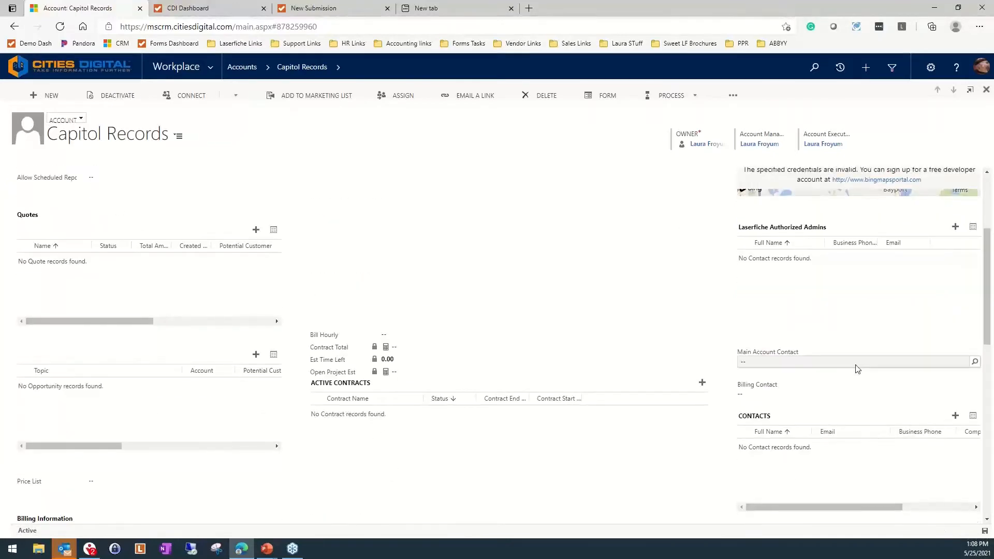
pyautogui.click(955, 414)
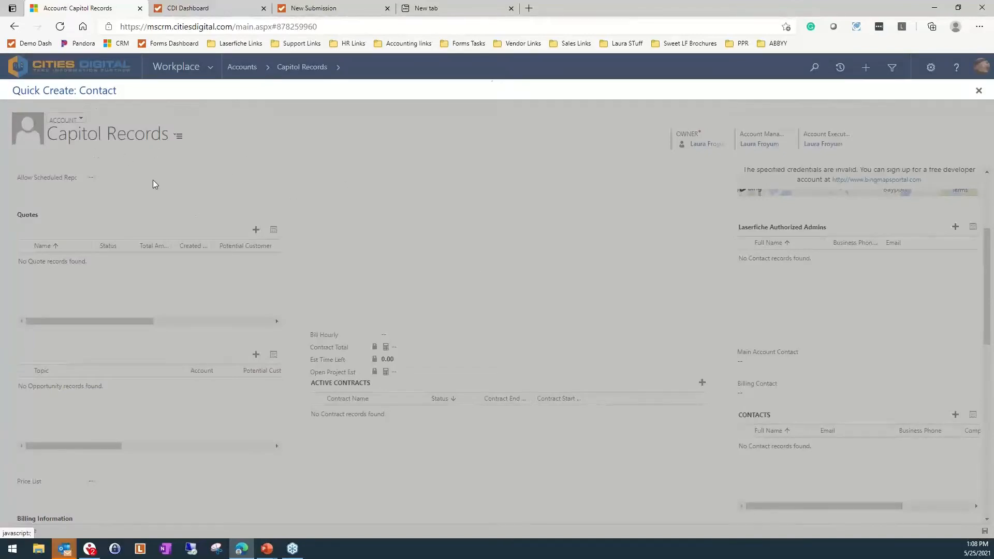
pyautogui.click(109, 135)
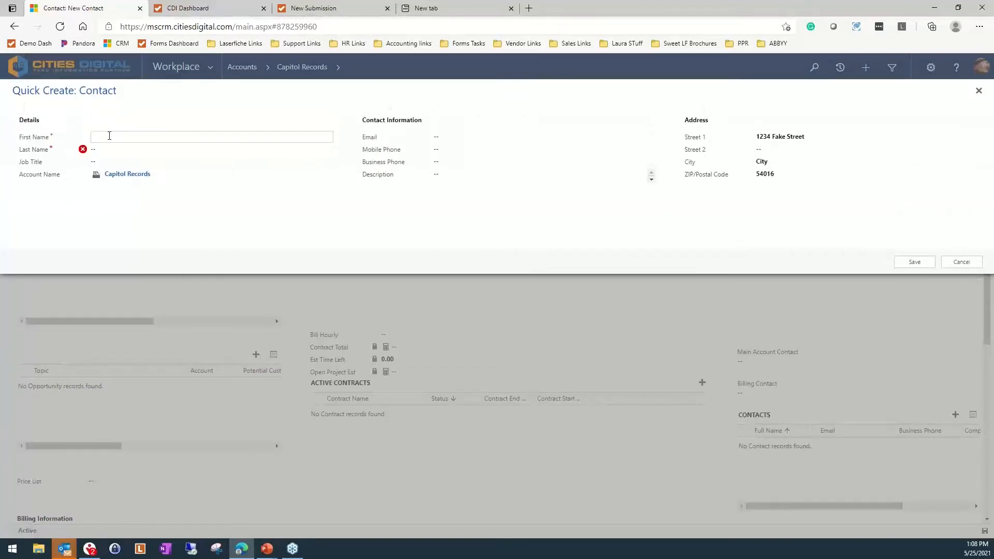
pyautogui.write('Tina')
pyautogui.press('Tab')
pyautogui.write('Turner')
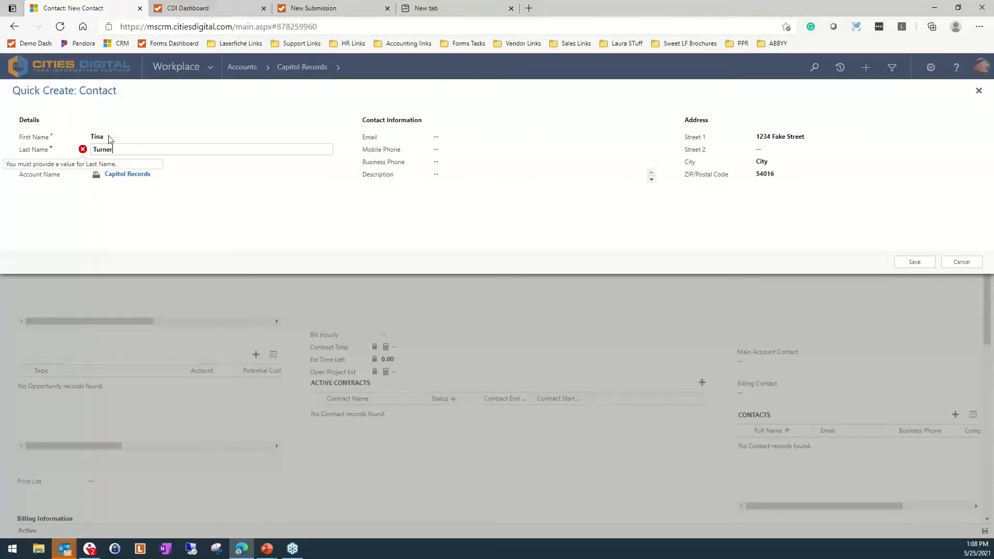
# Fill in the new contact's e-mail address and save the contact
pyautogui.press('Tab')
pyautogui.press('Tab')
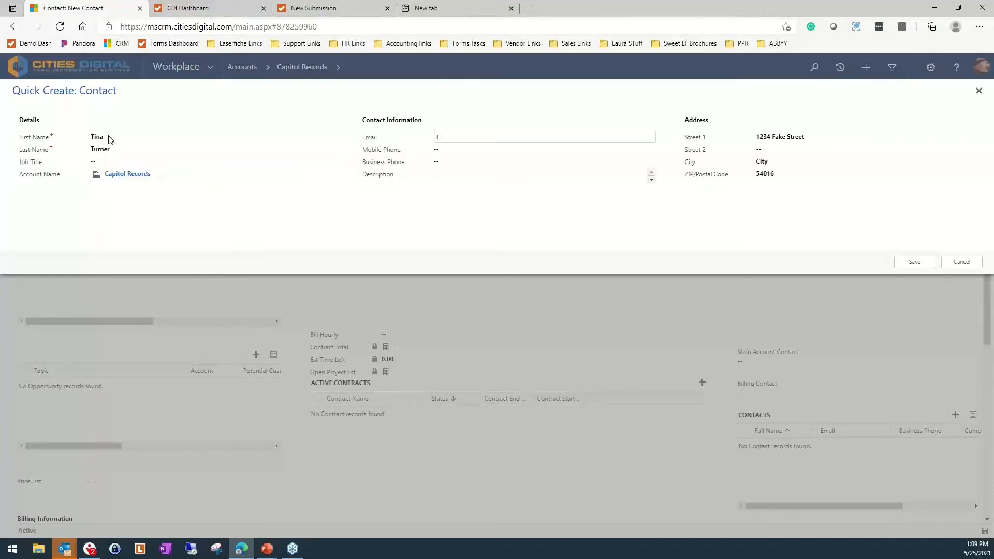
pyautogui.press('Tab')
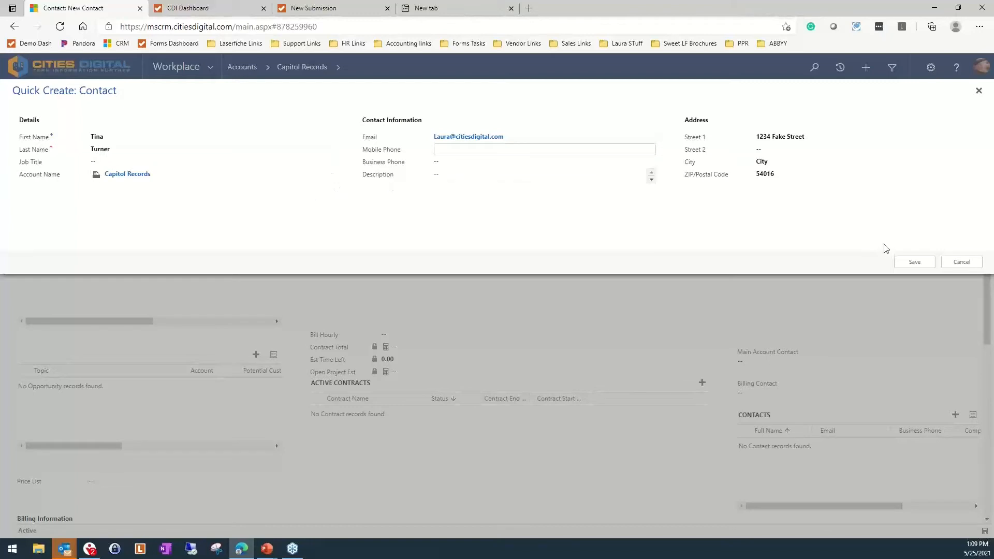
pyautogui.click(907, 269)
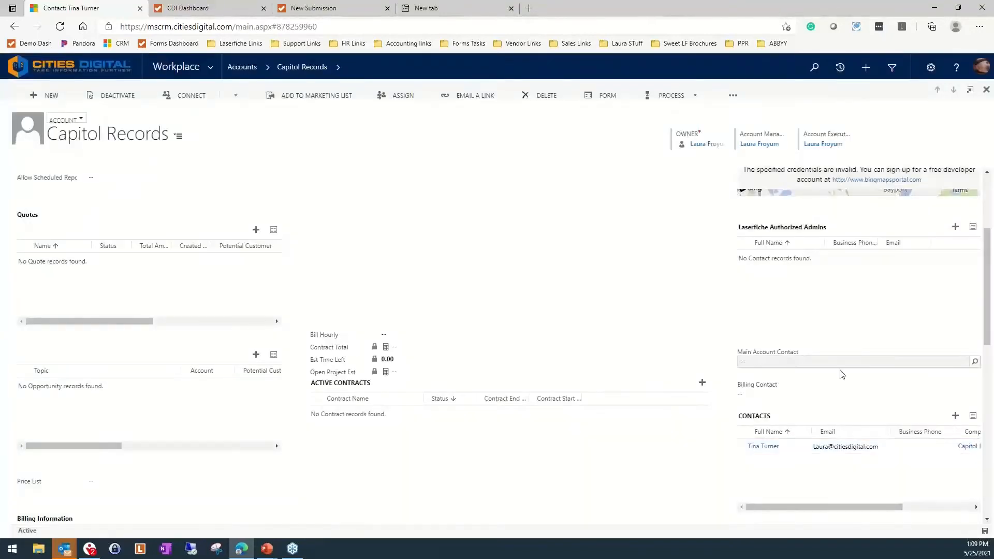
# Assign the new contact as the Main Account Contact and save the account
pyautogui.click(868, 362)
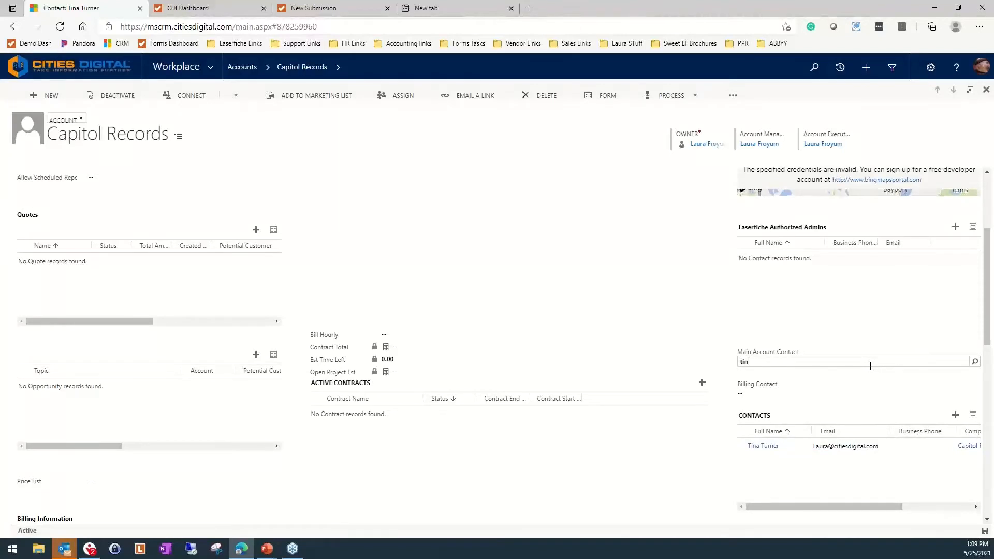
pyautogui.press('Tab')
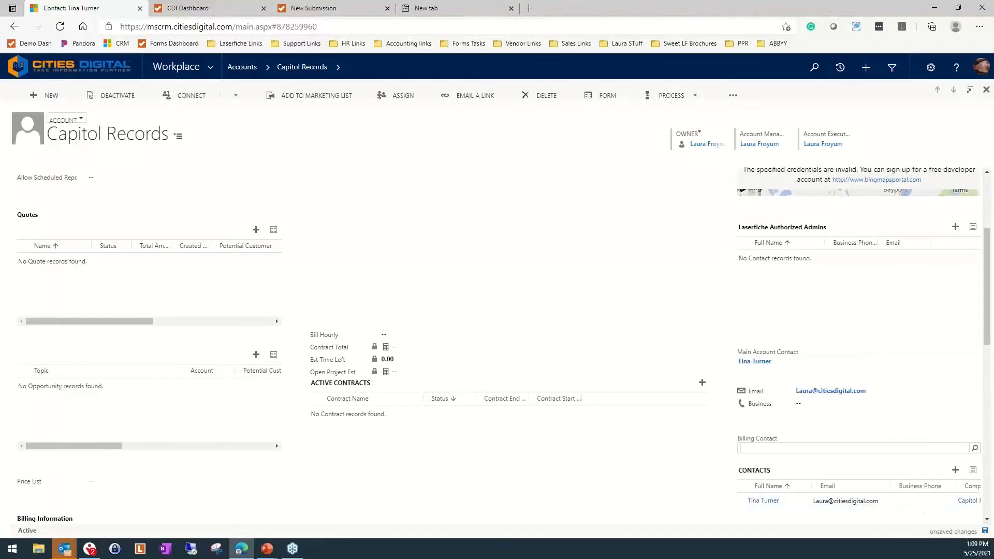
pyautogui.click(985, 532)
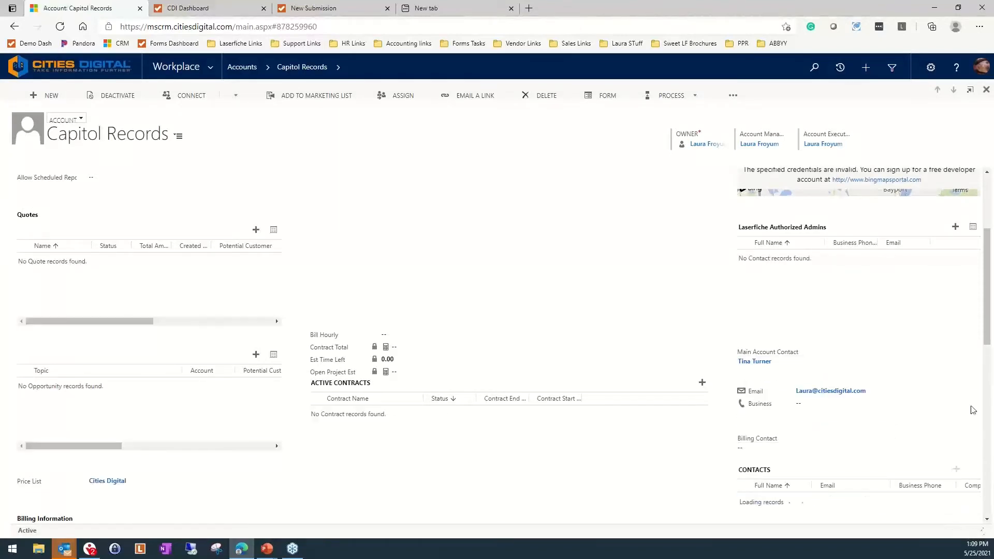
# Expand the account's Laserfiche section and examine its embedded area along with the rest of the record
pyautogui.scroll(3, 495, 420)
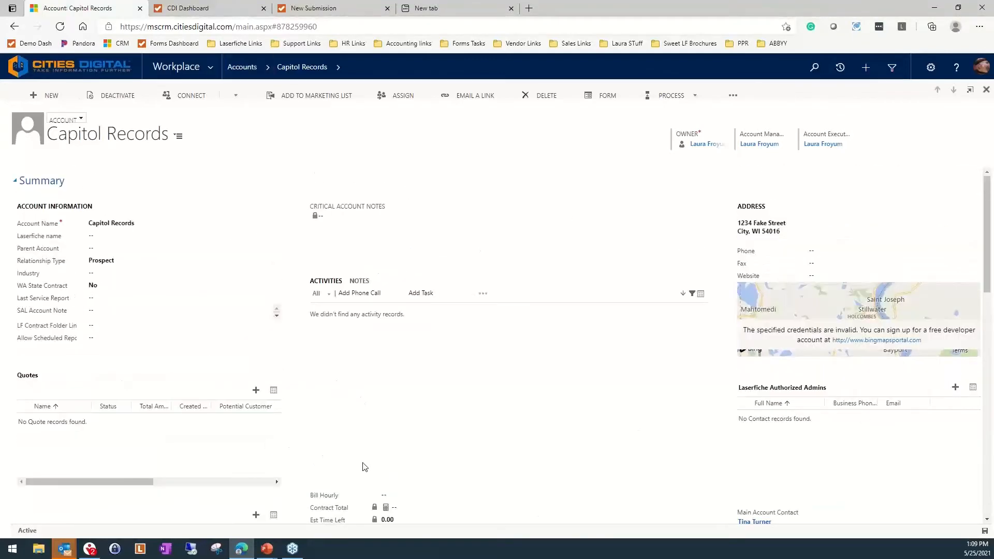
pyautogui.scroll(-10, 375, 468)
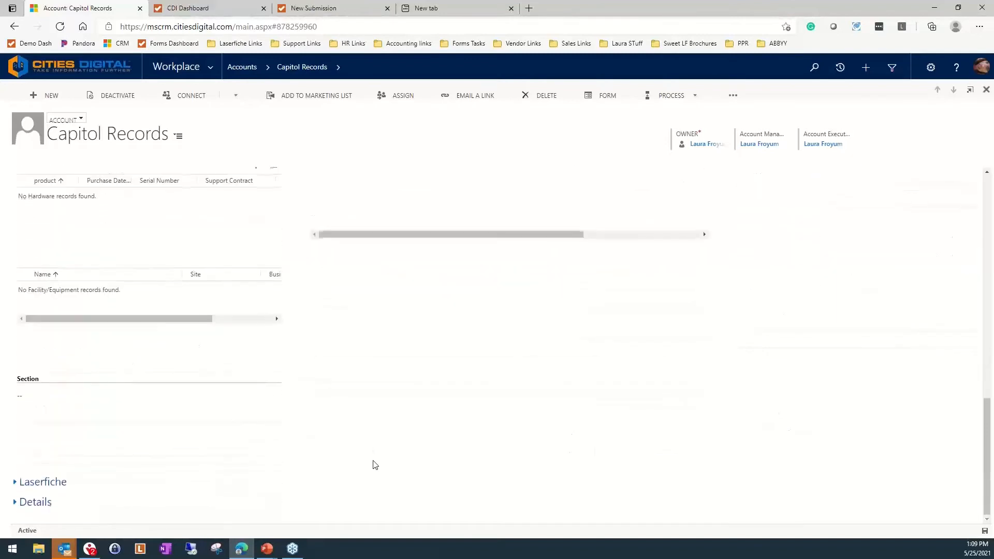
pyautogui.click(15, 483)
pyautogui.scroll(-5, 79, 466)
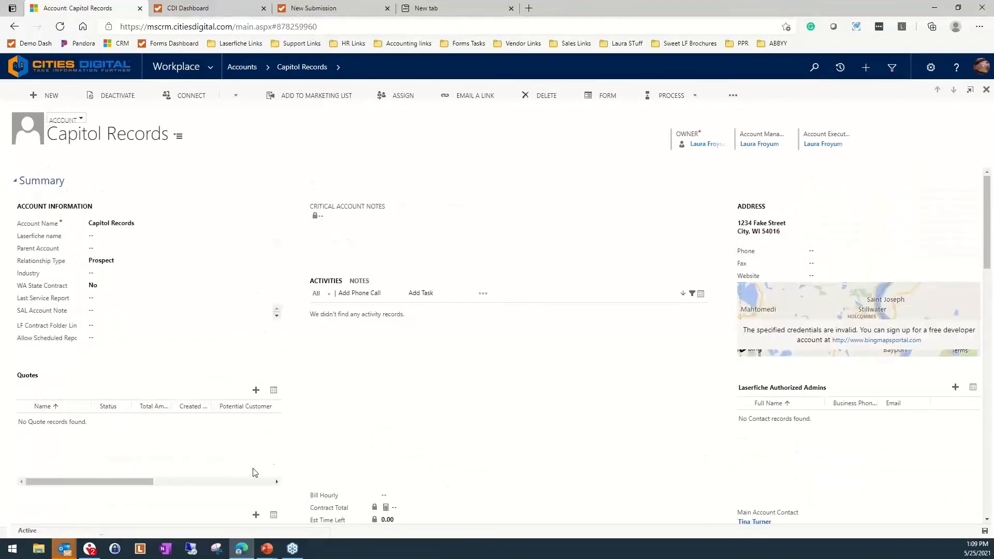
pyautogui.scroll(-2, 221, 282)
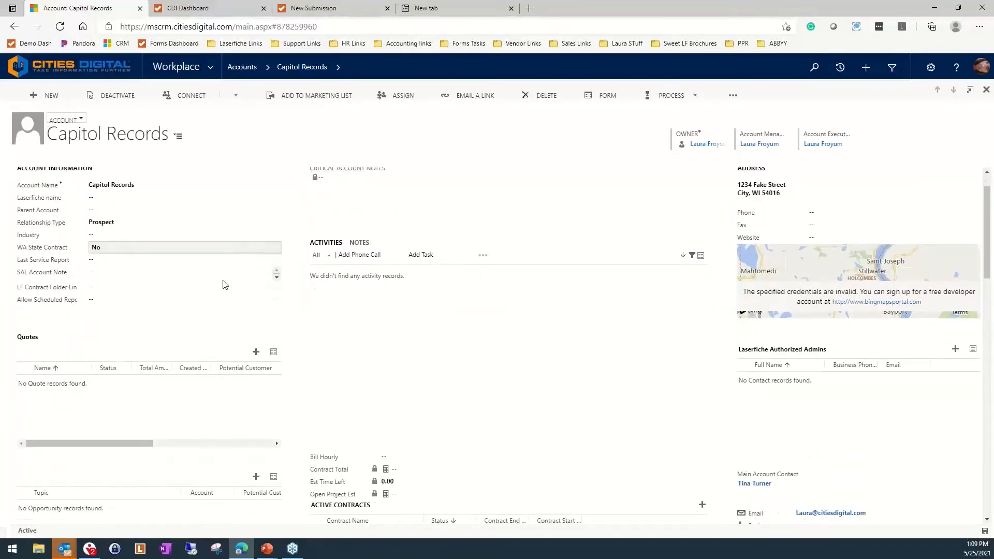
pyautogui.scroll(-10, 275, 291)
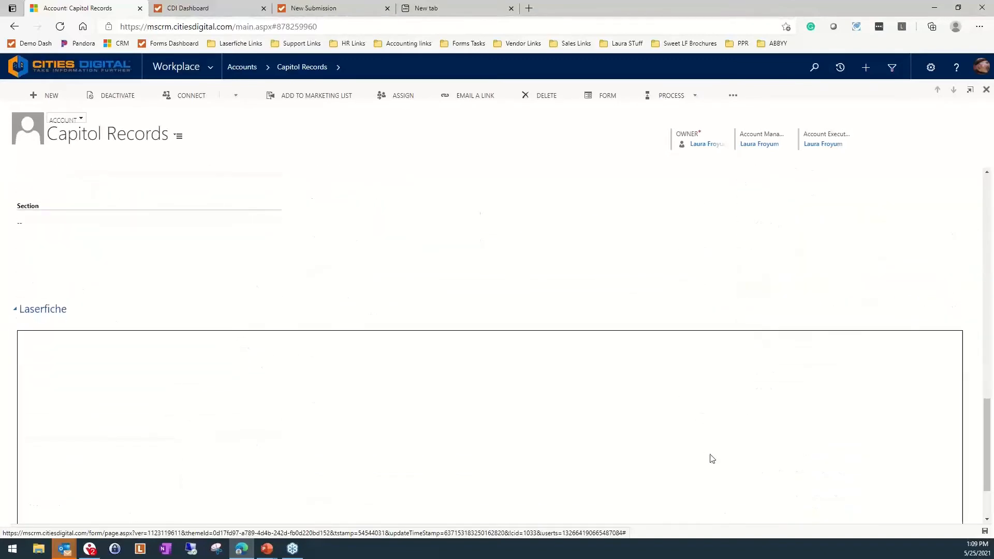
pyautogui.scroll(-2, 529, 445)
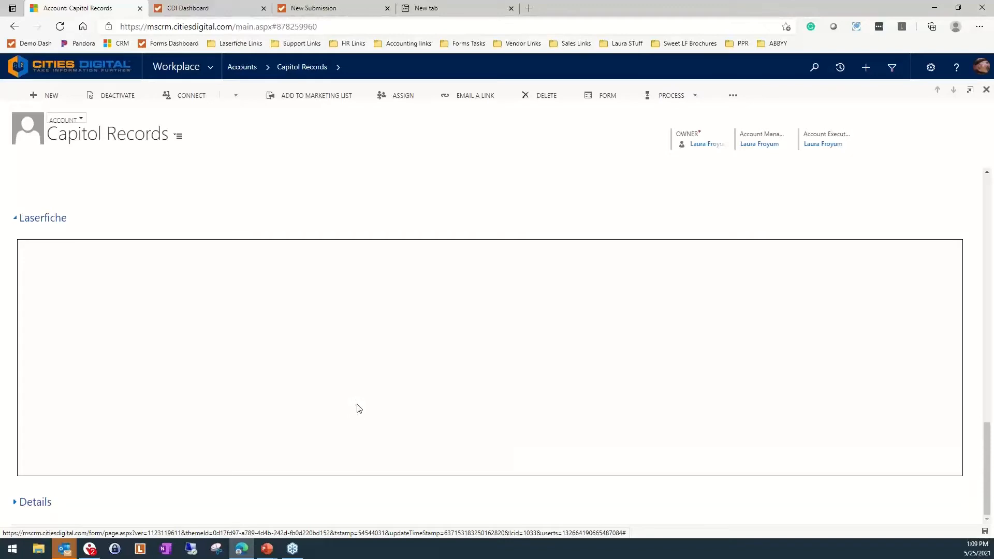
pyautogui.scroll(12, 362, 409)
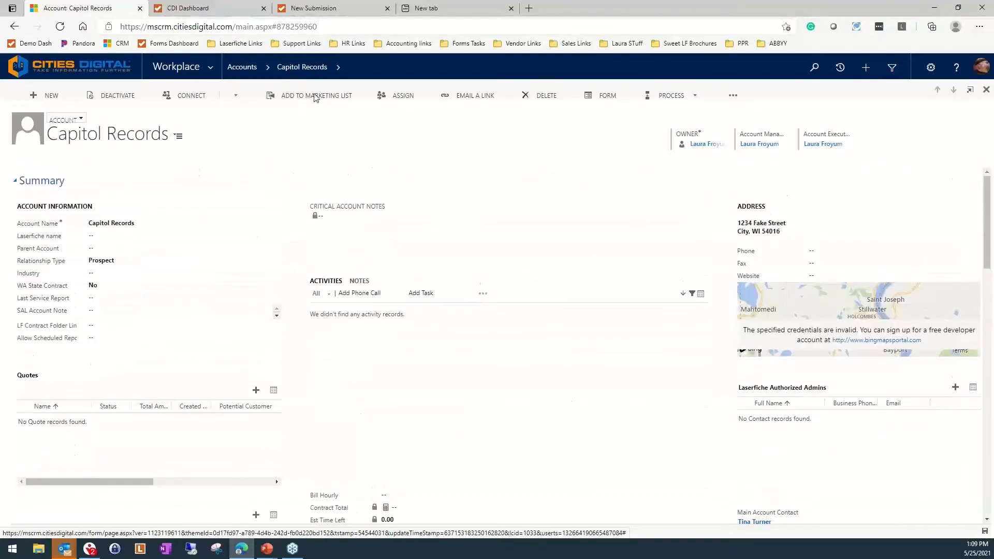
# Switch to the CDI Dashboard, view the Account Meetings / Appointment Recaps form from the Sales form links, and close it
pyautogui.click(213, 7)
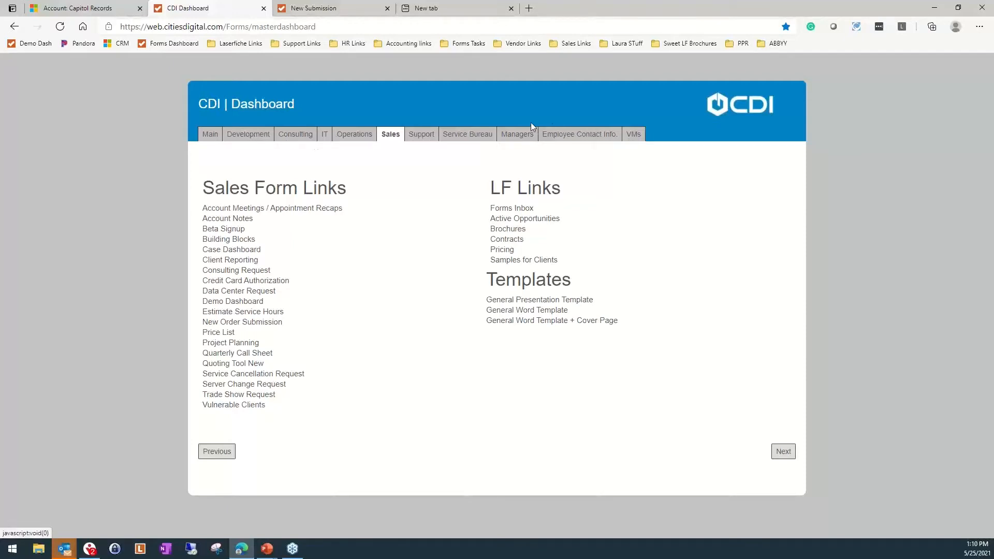
pyautogui.click(420, 139)
pyautogui.click(401, 138)
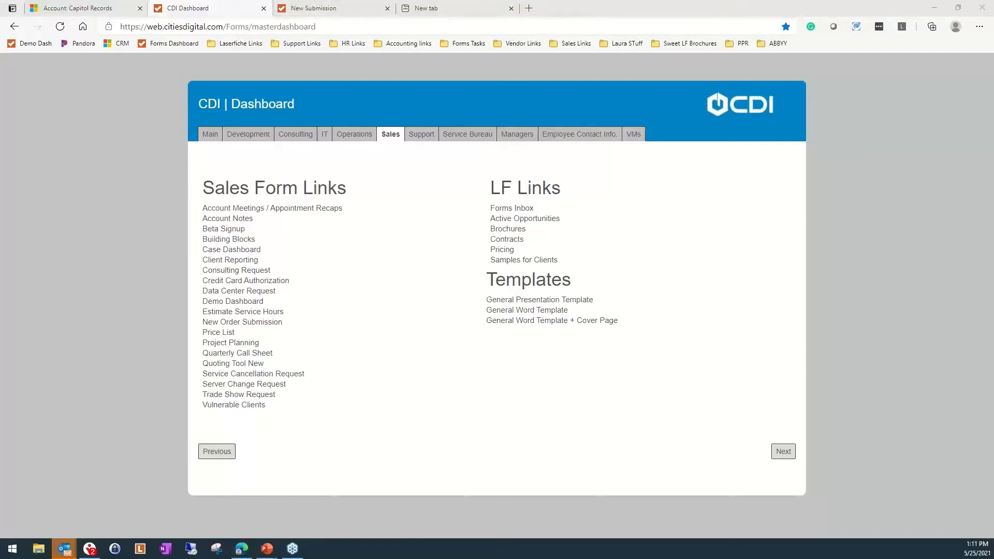
pyautogui.click(304, 208)
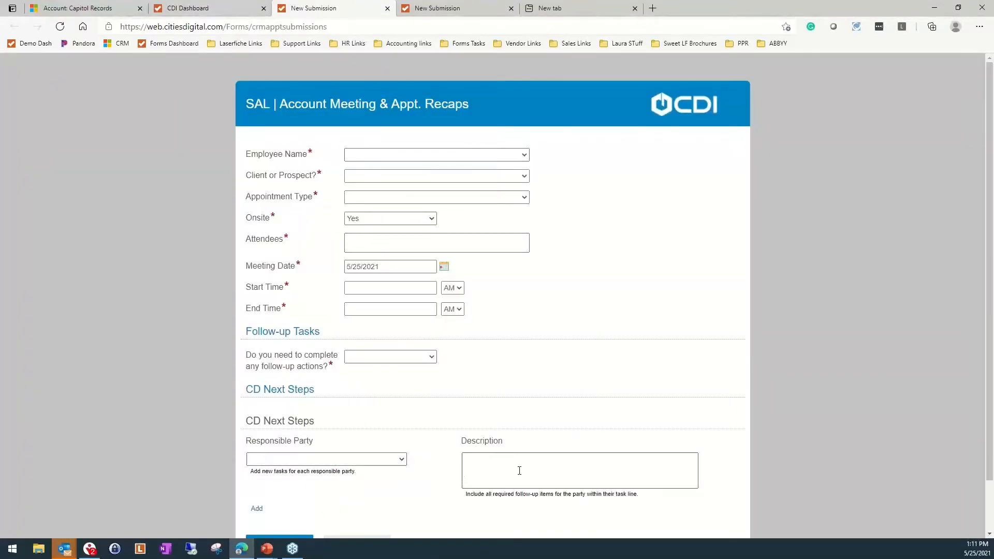
pyautogui.click(387, 9)
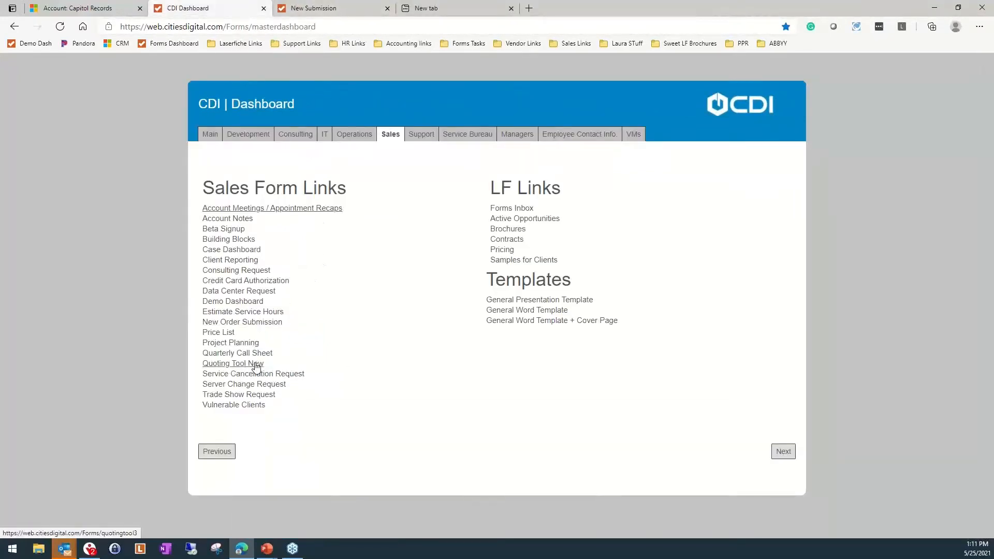
# Open the Quoting Tool New form, choose the employee who prepared the quote, and select Hudson as the location
pyautogui.click(258, 365)
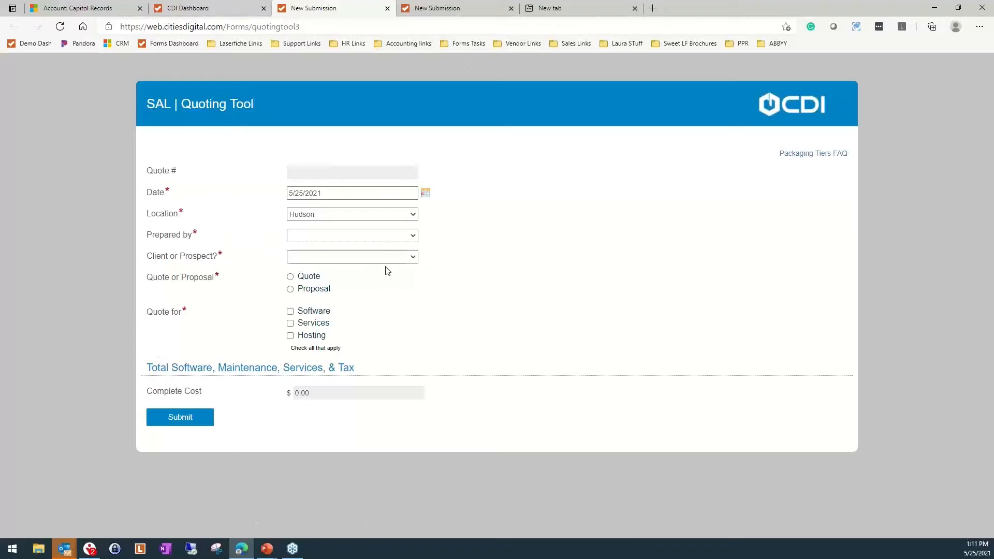
pyautogui.click(395, 237)
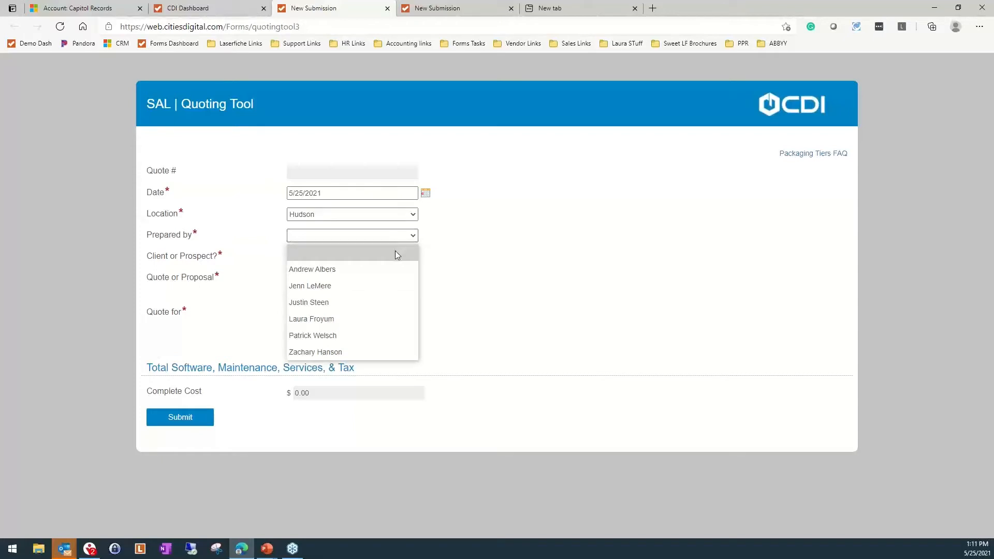
pyautogui.click(344, 319)
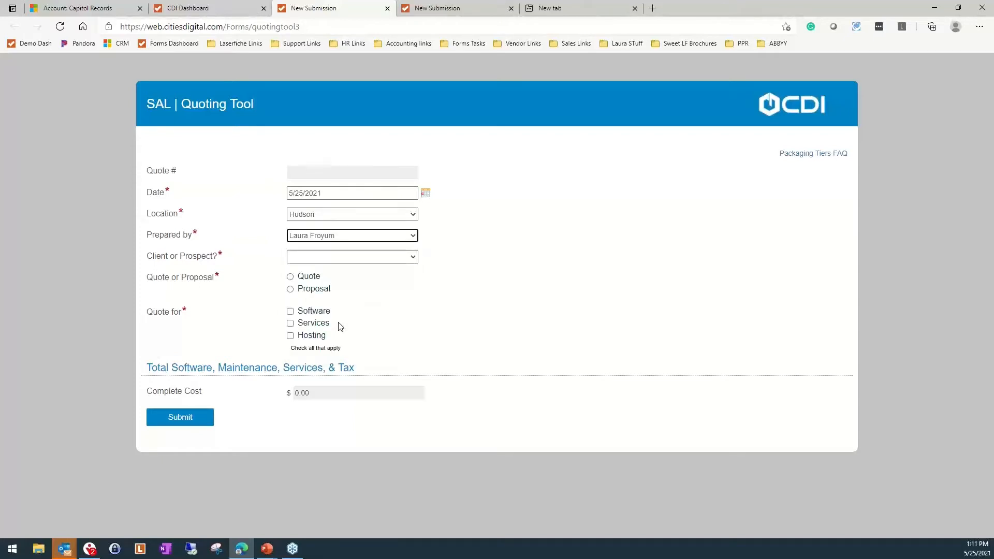
pyautogui.click(370, 219)
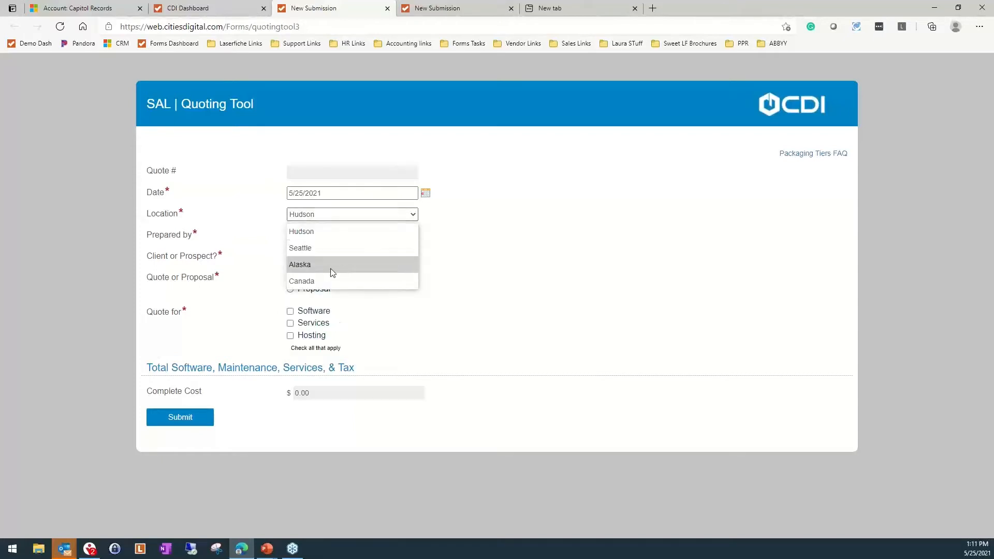
pyautogui.click(334, 231)
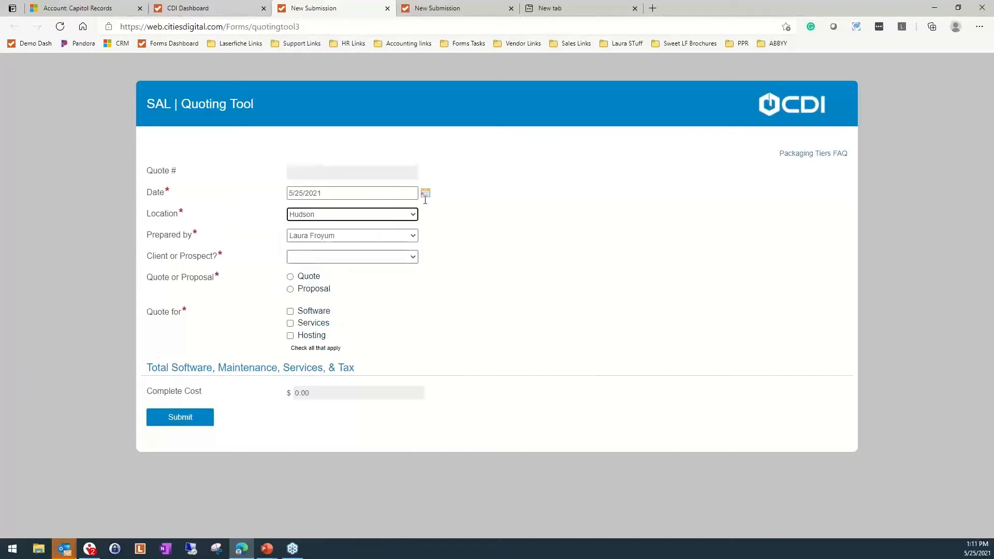
# Mark the quote as being for a Prospect and select Capitol Records as the account it is prepared for
pyautogui.click(304, 258)
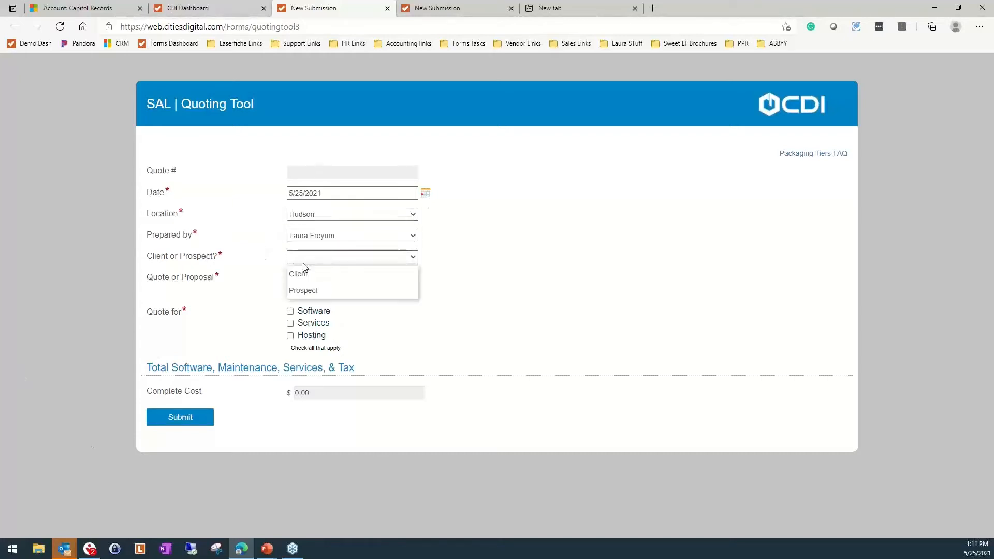
pyautogui.click(308, 290)
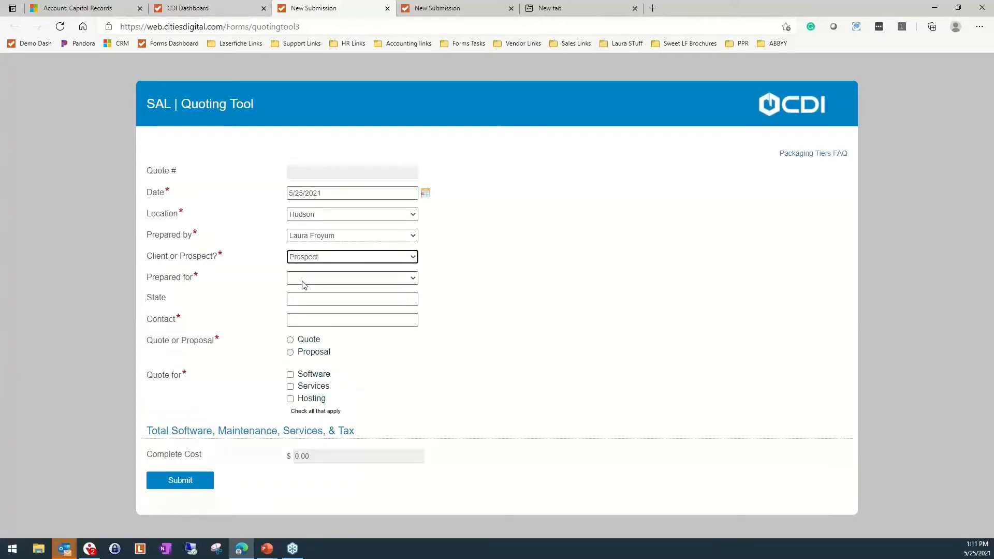
pyautogui.click(302, 280)
pyautogui.press('Down')
pyautogui.press('Down')
pyautogui.press('Down')
pyautogui.press('Down')
pyautogui.press('Down')
pyautogui.press('Down')
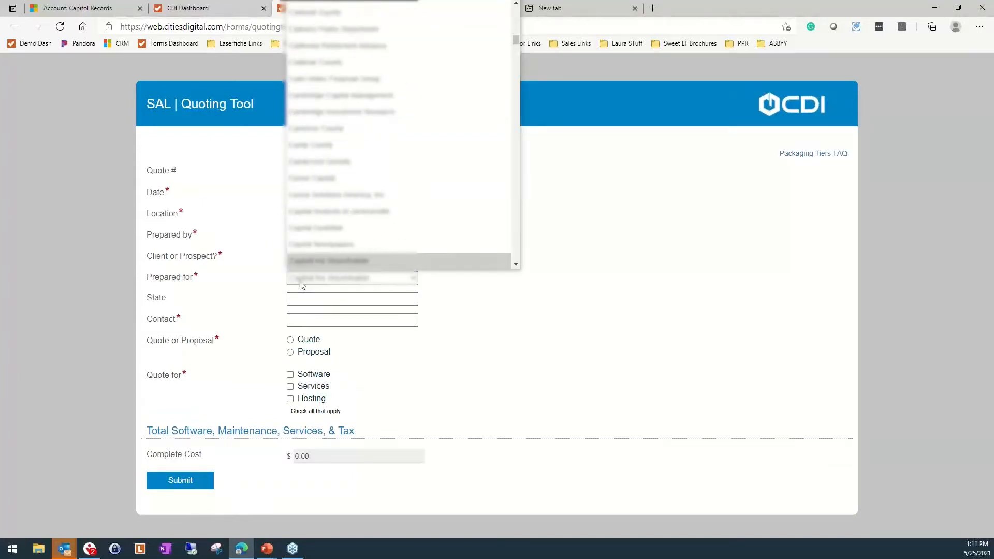
pyautogui.press('Up')
pyautogui.press('Up')
pyautogui.press('Return')
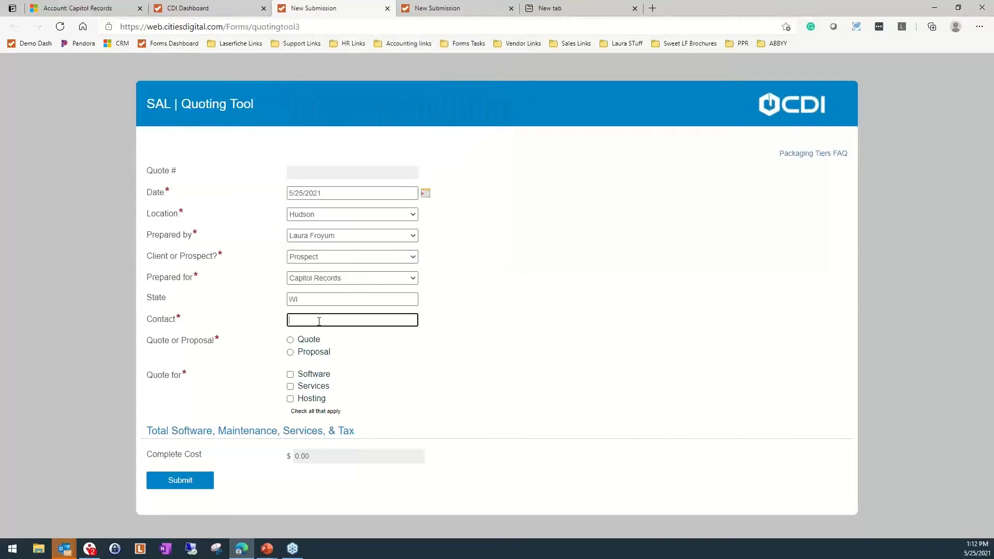
# Enter the contact's full name in the quote form's required Contact field
pyautogui.click(538, 333)
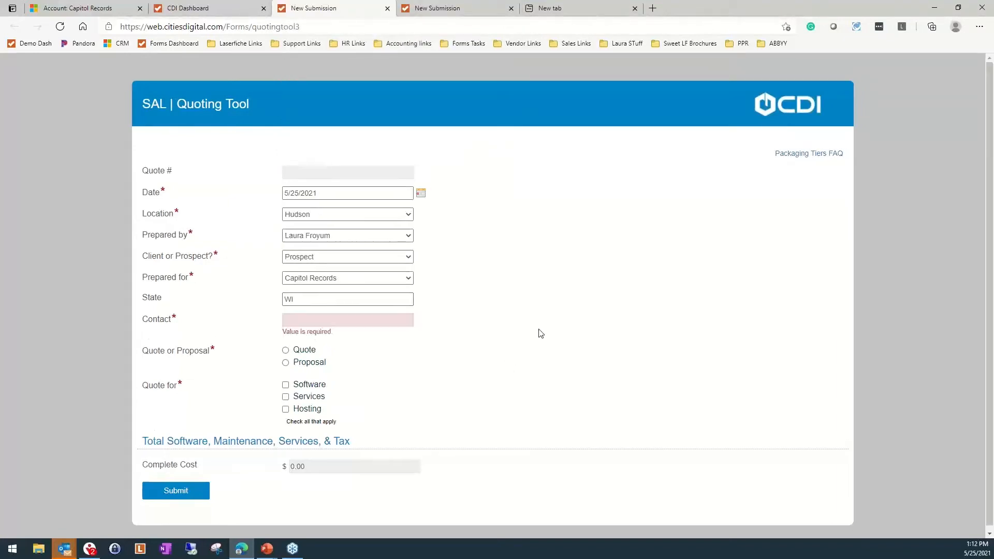
pyautogui.click(358, 323)
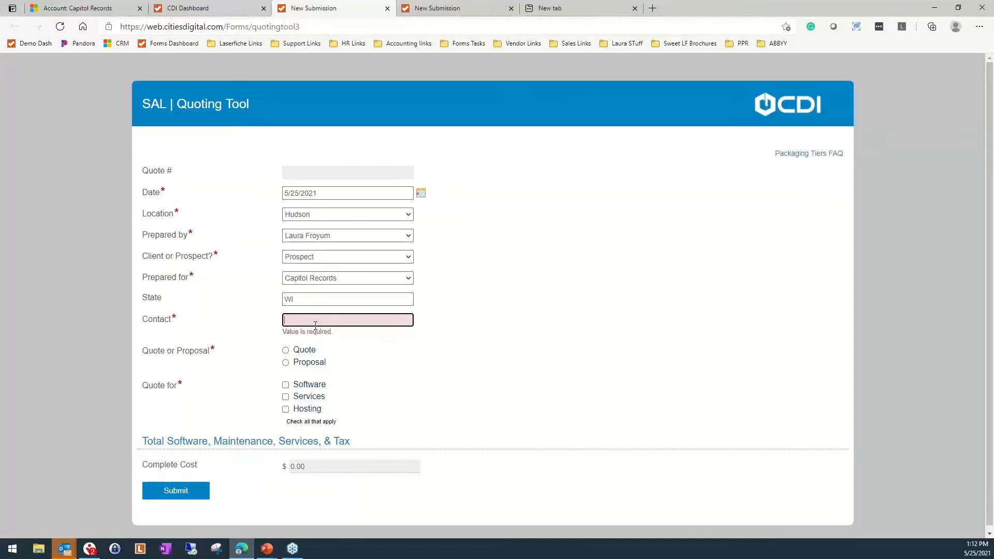
pyautogui.write('Tina Turner')
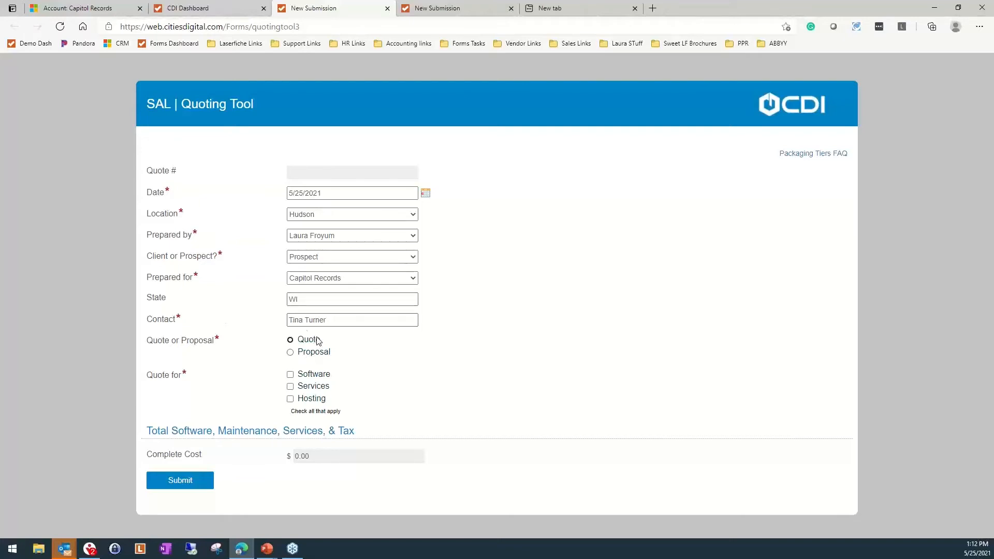
# Mark the submission as a Proposal and include Software in what is being quoted
pyautogui.click(290, 339)
pyautogui.click(290, 353)
pyautogui.click(291, 378)
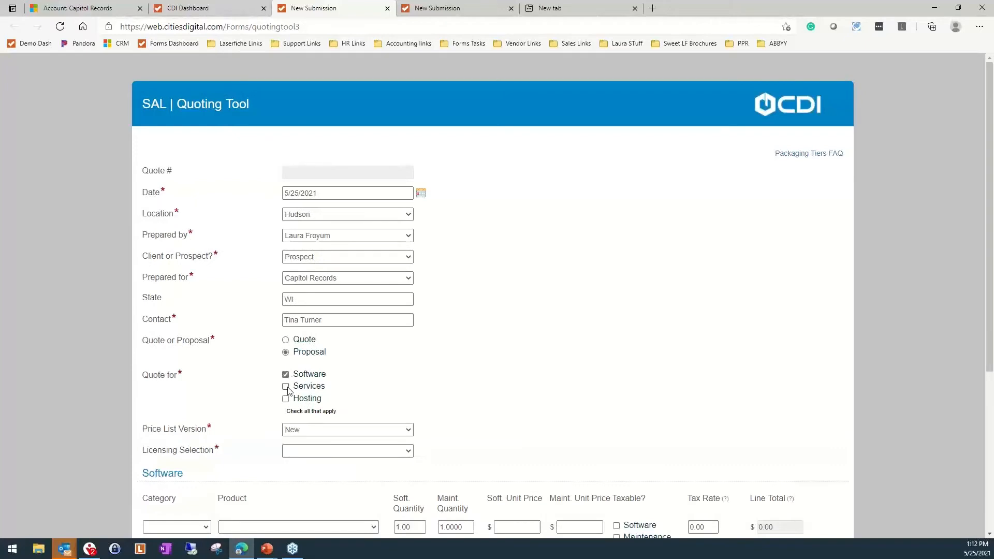
# Try out the Services and Hosting options of the quote, leaving both of them unselected
pyautogui.click(286, 387)
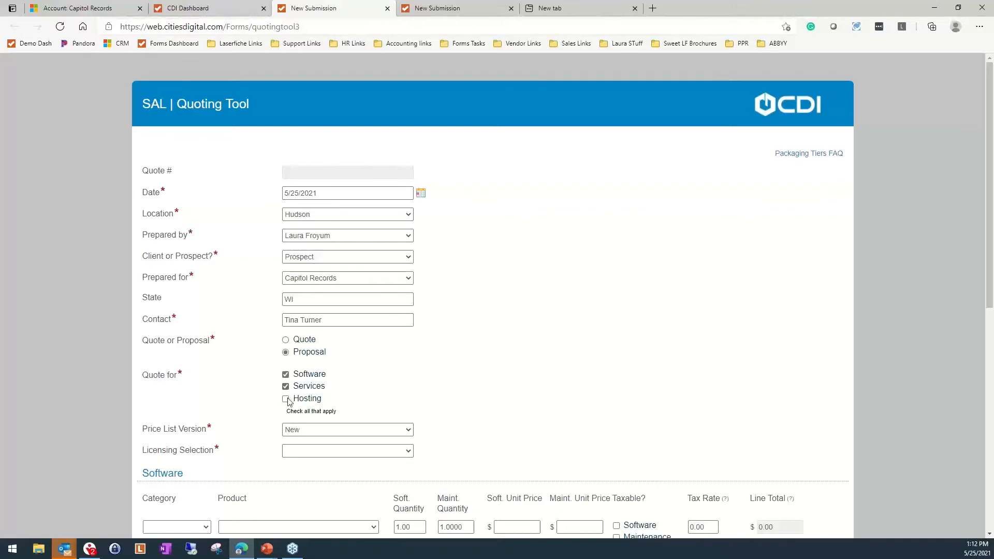
pyautogui.click(286, 400)
pyautogui.click(287, 399)
pyautogui.click(286, 387)
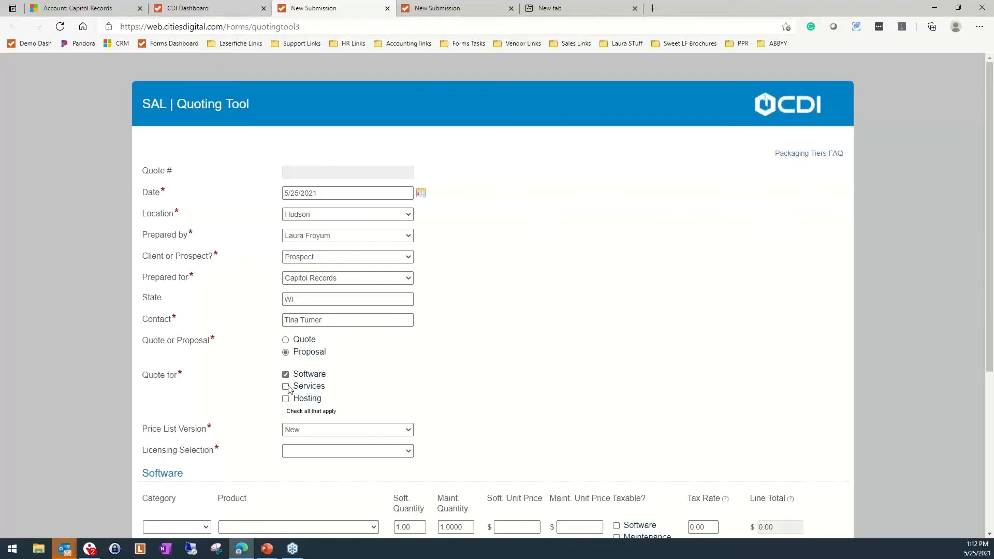
pyautogui.click(286, 387)
pyautogui.scroll(-5, 286, 391)
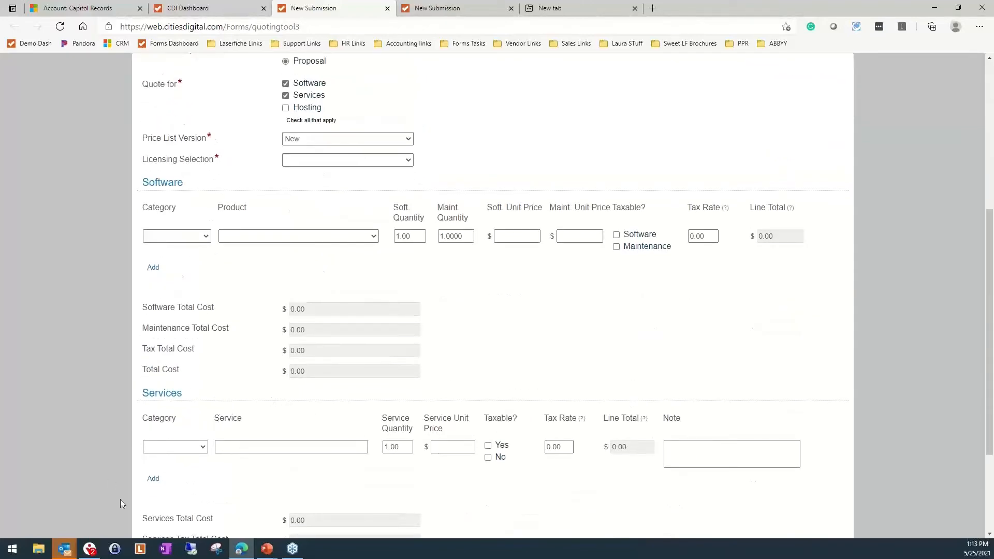
pyautogui.click(286, 96)
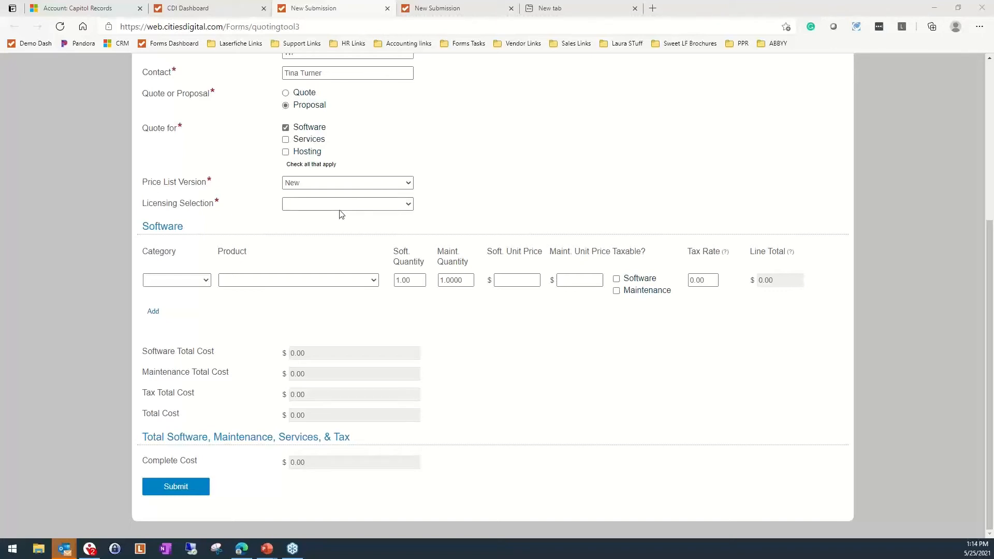
# Set the licensing selection to Cloud (Annual) for the New price list version
pyautogui.click(378, 207)
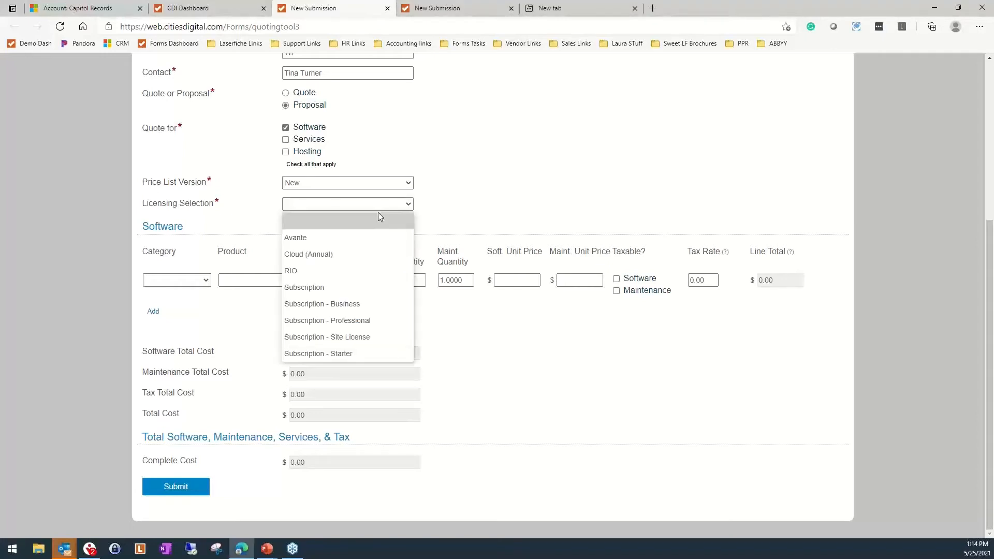
pyautogui.click(333, 259)
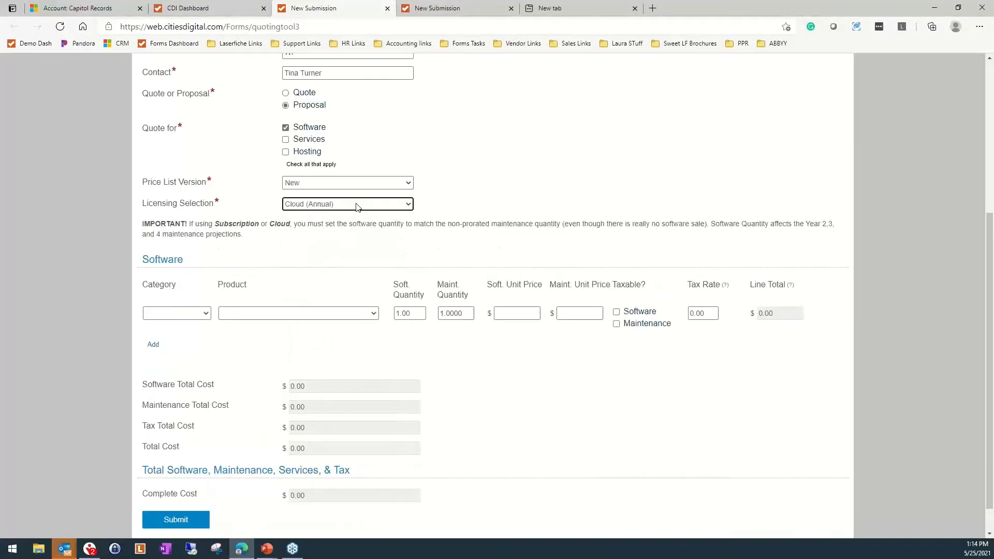
pyautogui.click(356, 204)
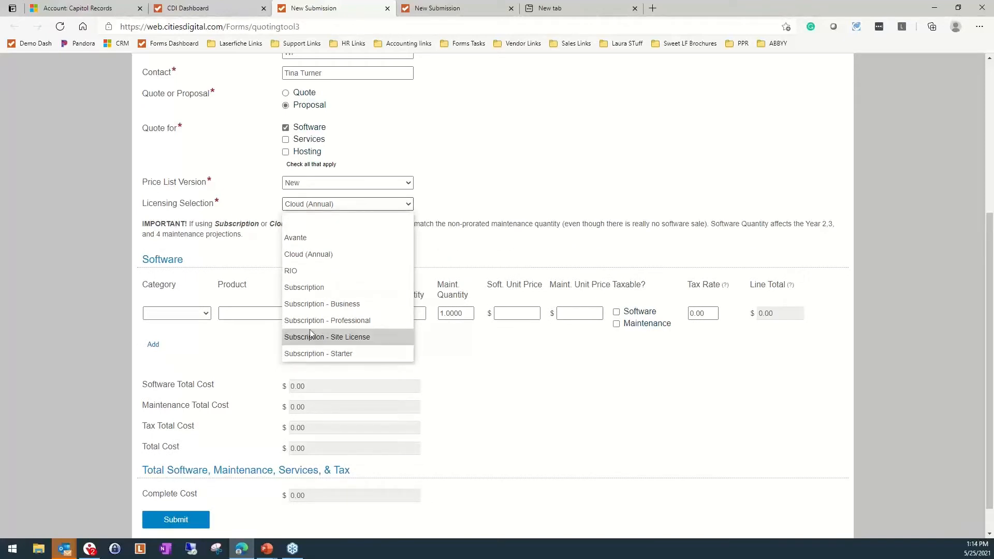
pyautogui.click(322, 259)
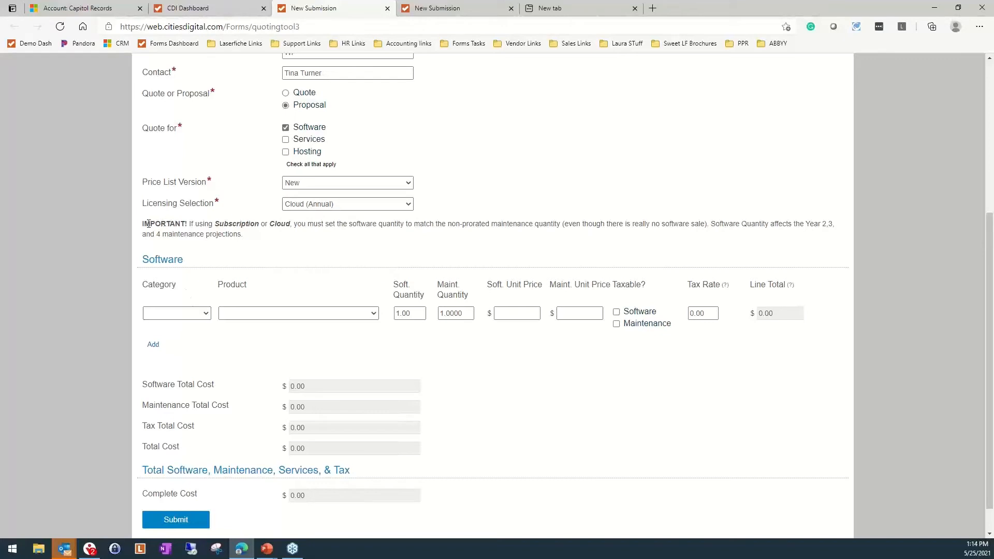
# Read the note on Subscription and Cloud software quantities, and examine the account's State and the line item's tax rate fields
pyautogui.moveTo(148, 224); pyautogui.dragTo(278, 234)
pyautogui.click(271, 245)
pyautogui.moveTo(194, 224); pyautogui.dragTo(371, 244)
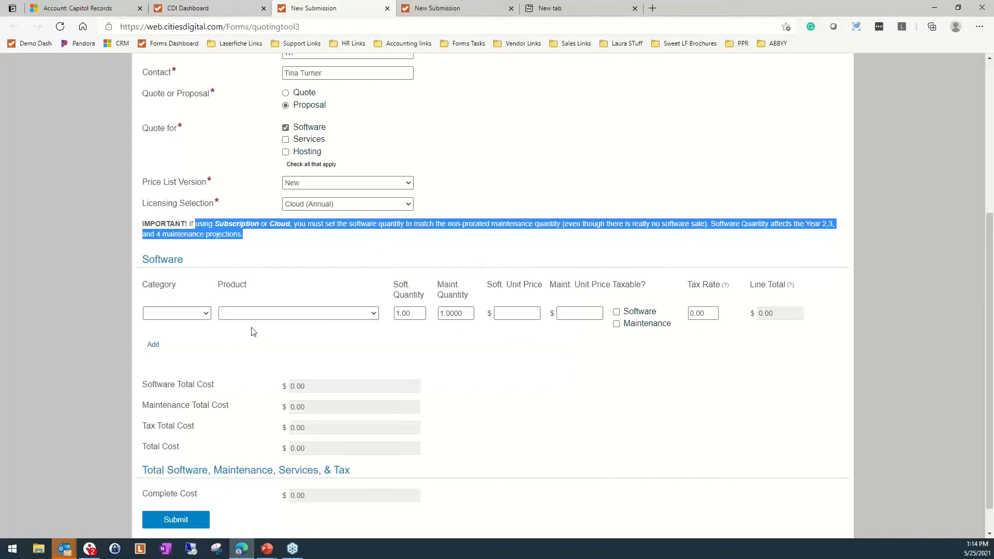
pyautogui.scroll(3, 378, 353)
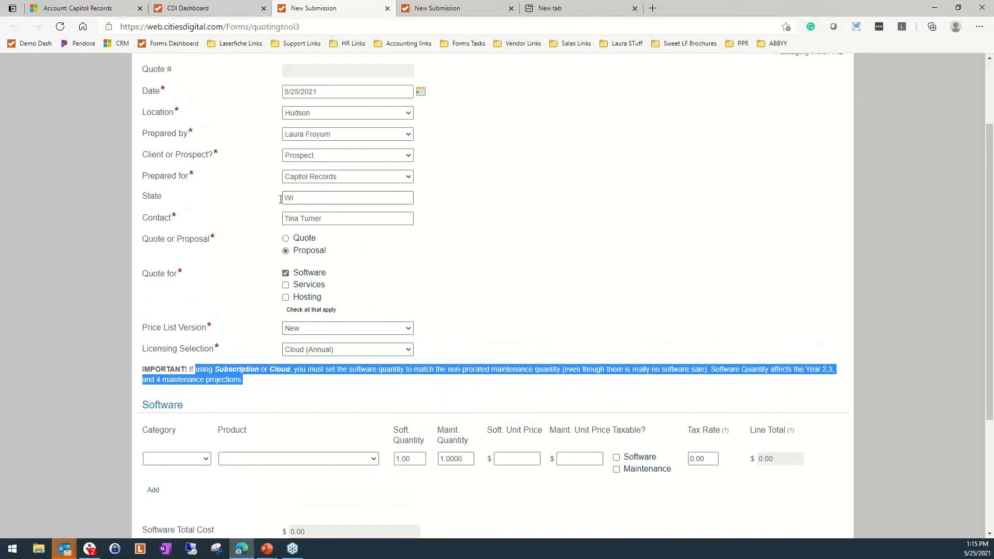
pyautogui.click(283, 198)
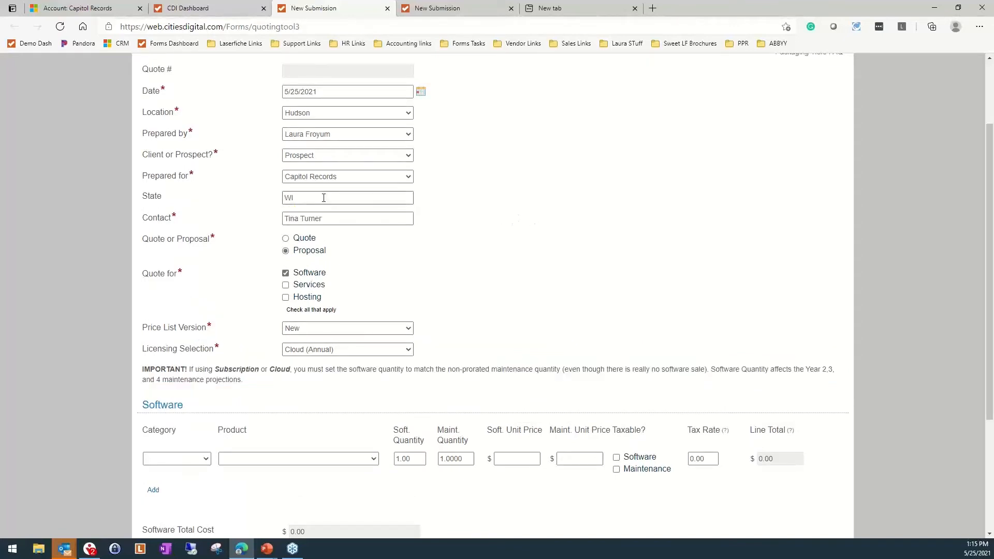
pyautogui.click(692, 456)
pyautogui.scroll(-1, 686, 500)
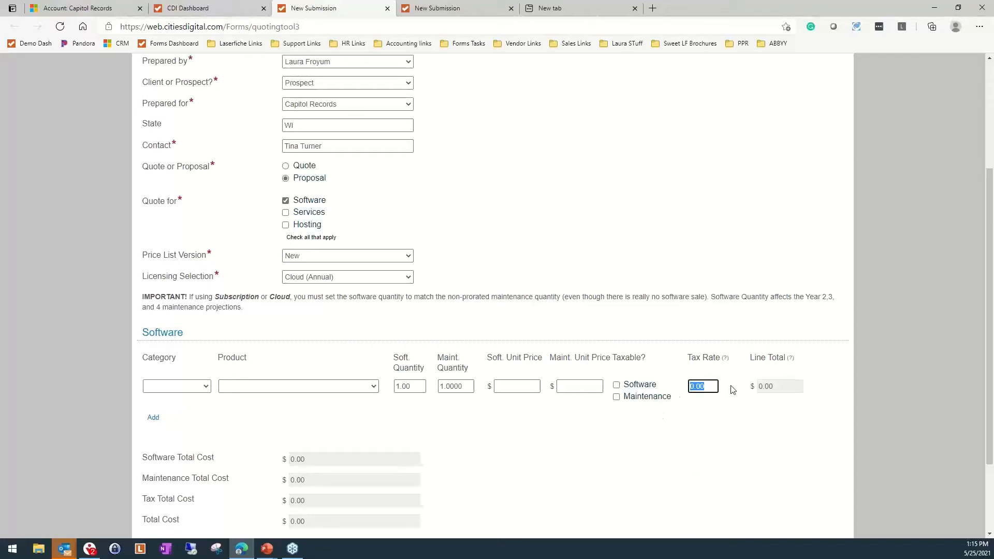
# Fill the first software line with the Users category, product Professional Users 5-49, and a maintenance quantity of 10
pyautogui.click(204, 386)
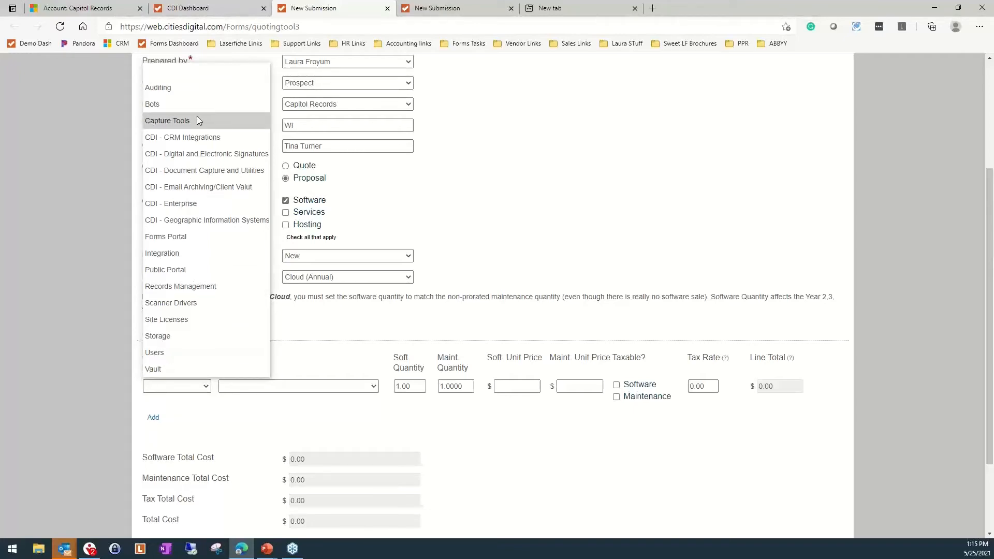
pyautogui.click(162, 355)
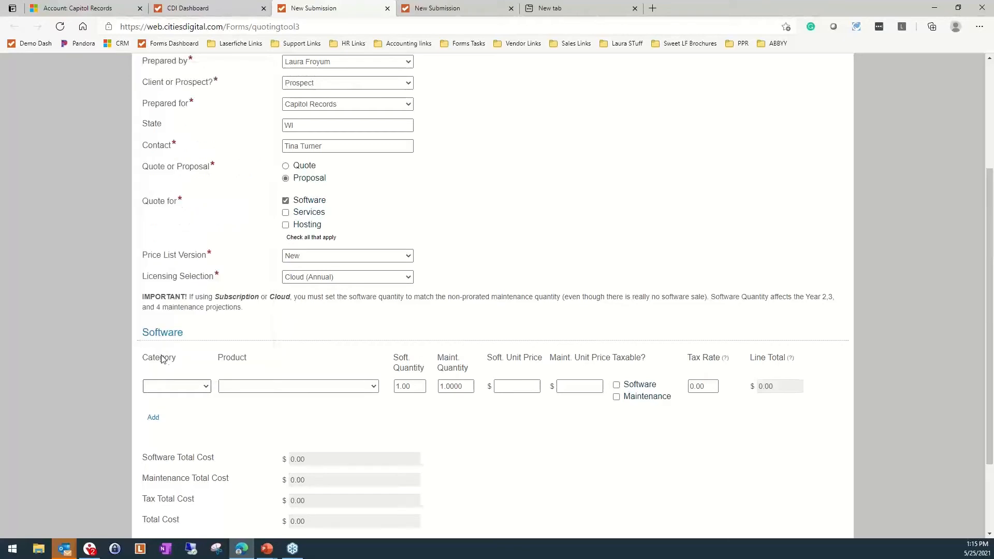
pyautogui.click(294, 393)
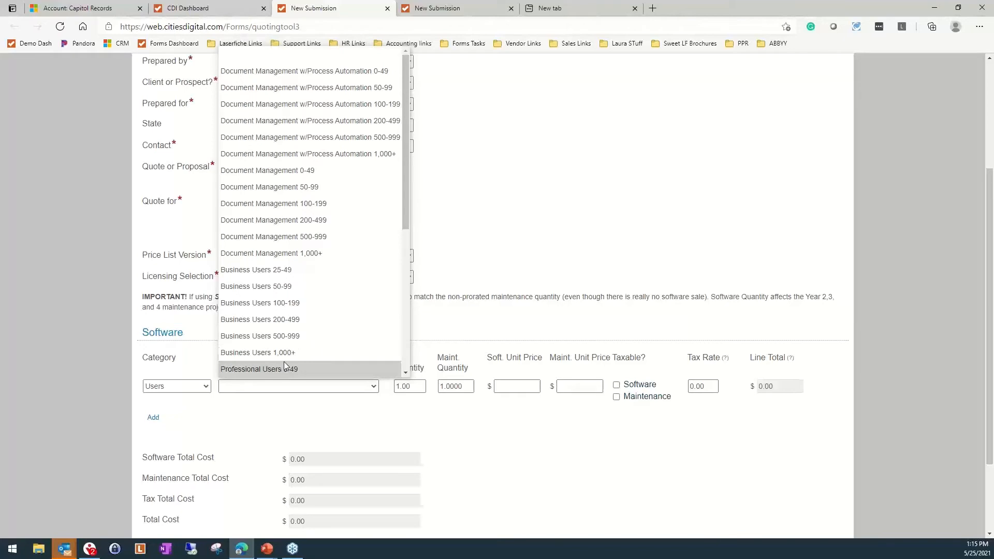
pyautogui.scroll(-1, 285, 362)
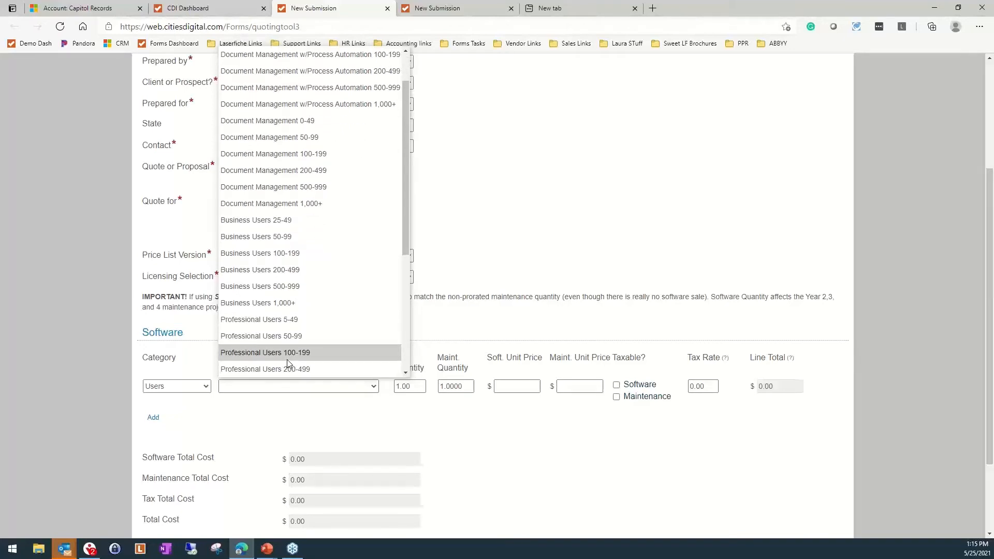
pyautogui.click(293, 327)
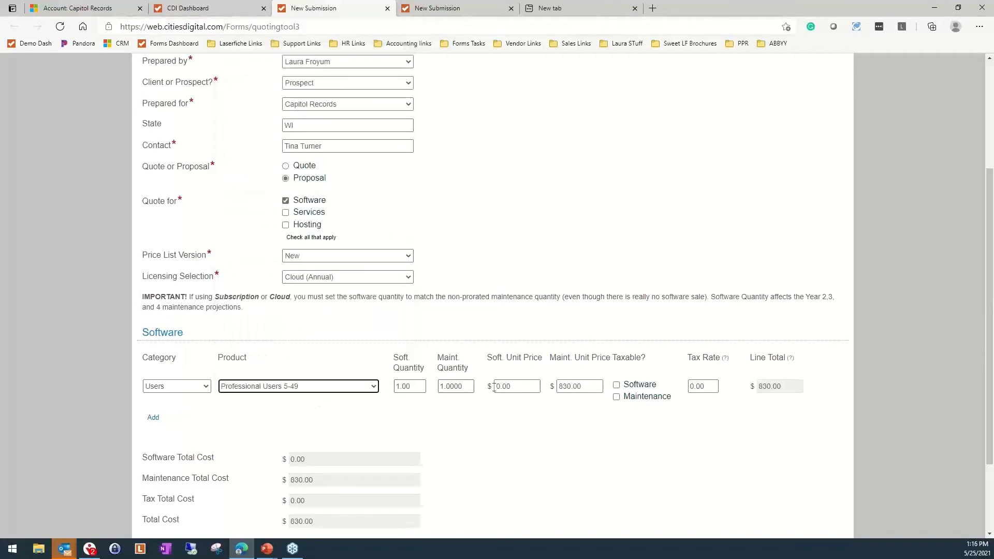
pyautogui.click(456, 386)
pyautogui.write('10')
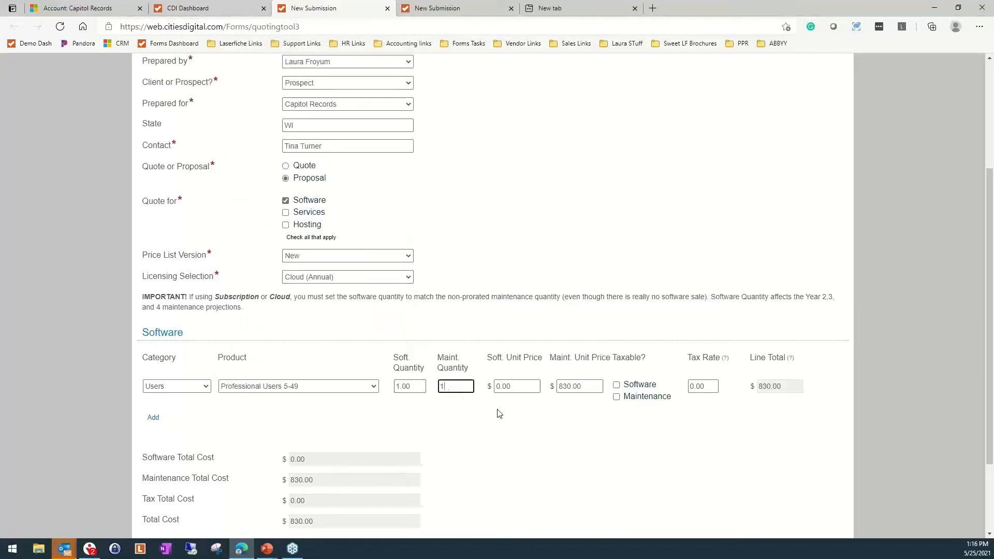
pyautogui.press('Tab')
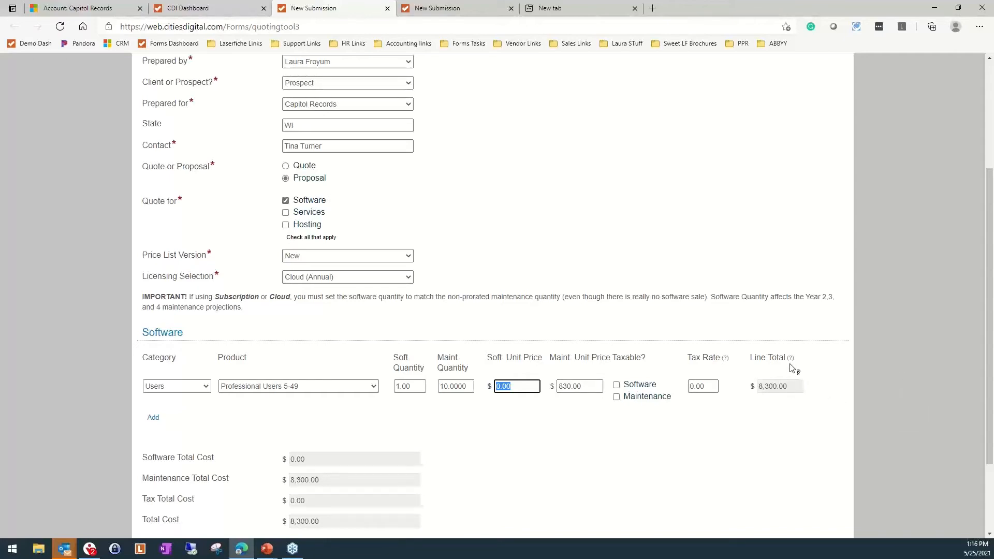
# Make both Software and Maintenance taxable on the Professional Users line at a tax rate of 10, and check the cost totals
pyautogui.moveTo(790, 364)
pyautogui.moveTo(726, 363)
pyautogui.click(617, 386)
pyautogui.click(617, 397)
pyautogui.click(713, 387)
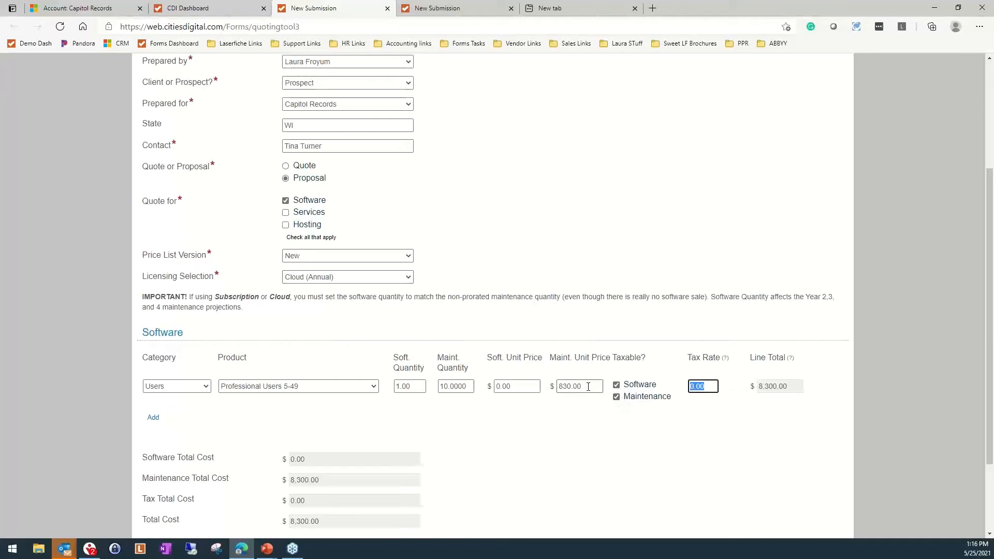
pyautogui.write('10')
pyautogui.press('Tab')
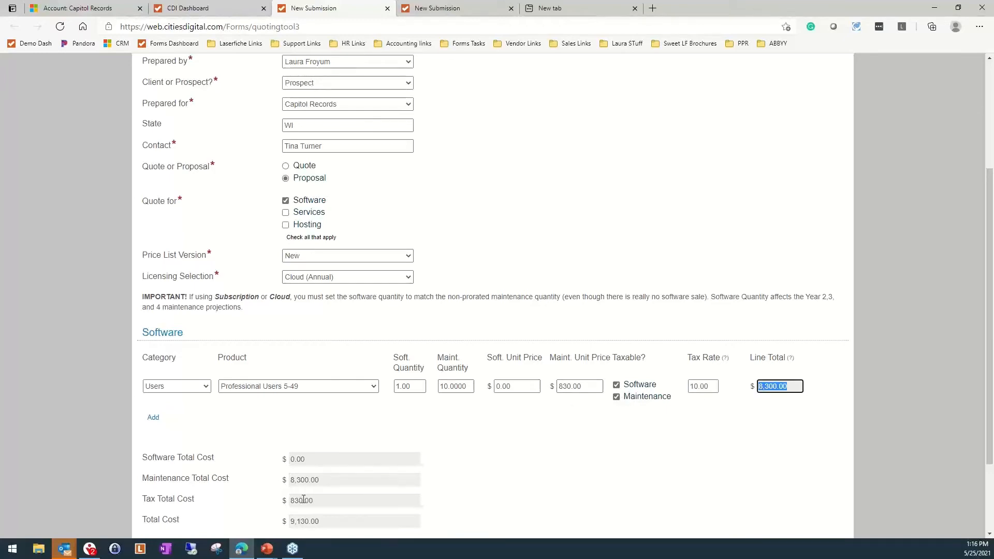
pyautogui.scroll(-2, 278, 488)
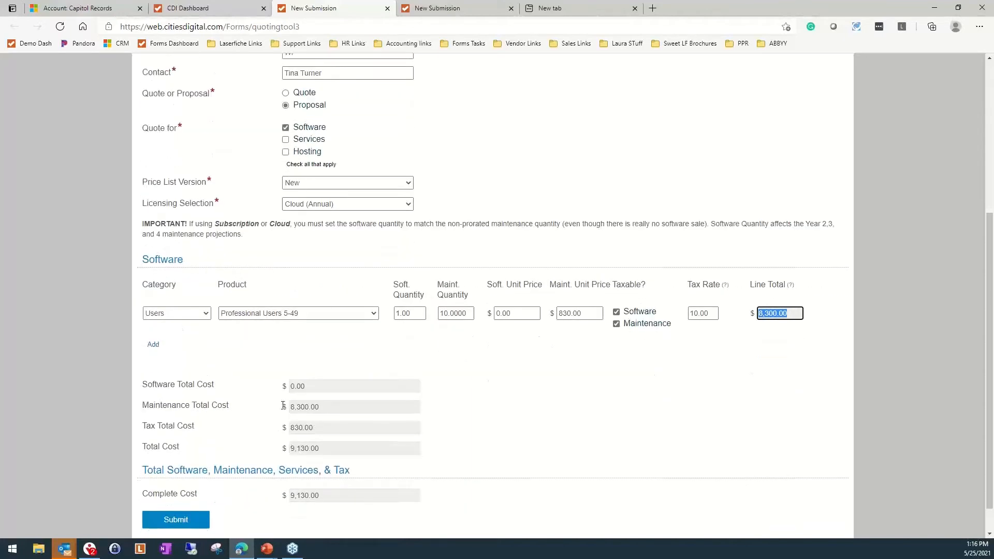
pyautogui.click(292, 407)
# Add a second software line with the Forms Portal category and the 1,000 Submissions p/month product
pyautogui.click(154, 345)
pyautogui.click(176, 348)
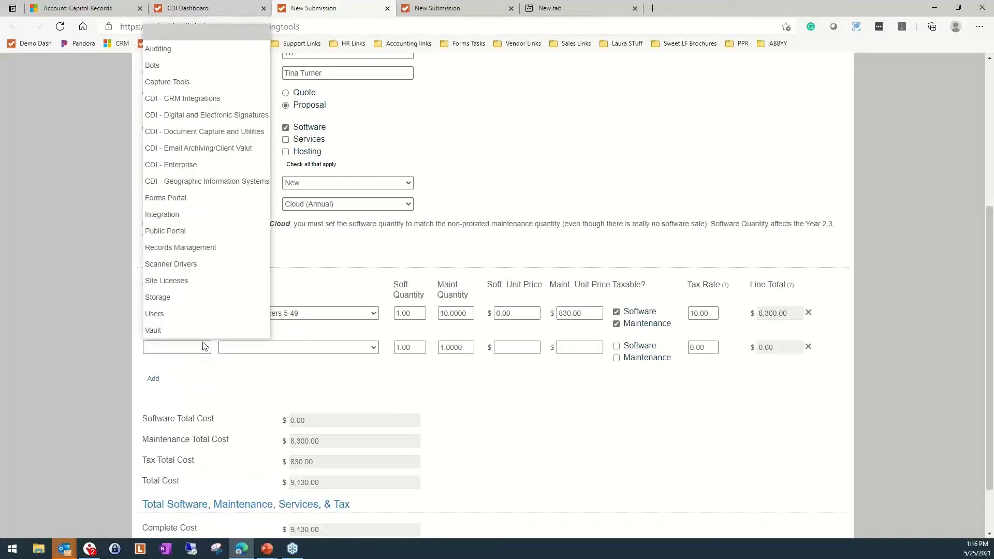
pyautogui.click(215, 203)
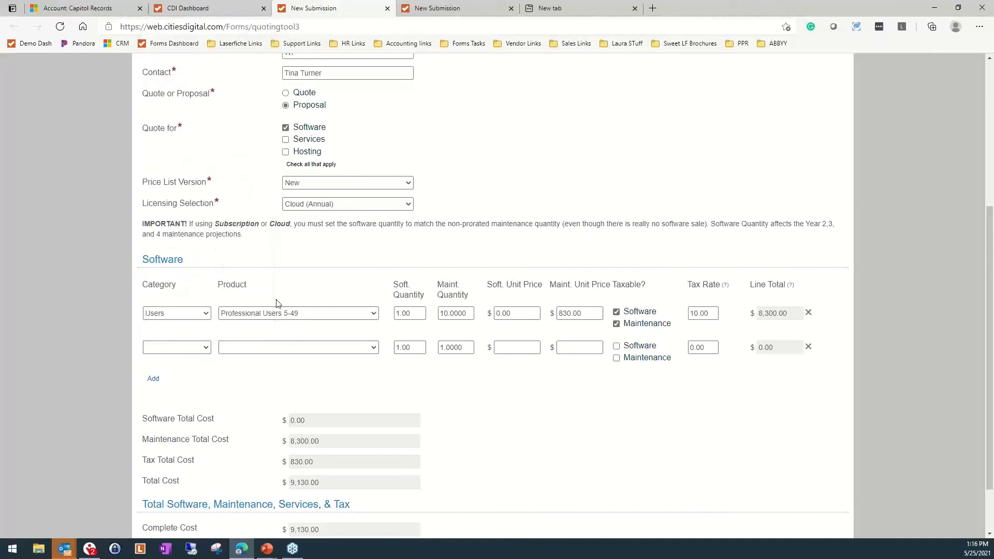
pyautogui.click(255, 348)
pyautogui.click(262, 382)
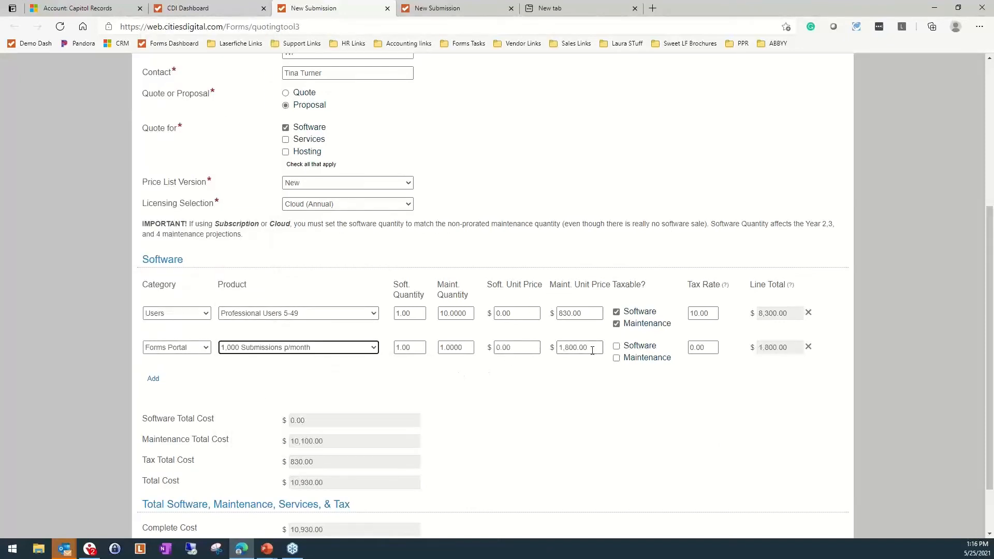
# Make Software and Maintenance taxable on the Forms Portal line and set its tax rate to 10
pyautogui.click(617, 346)
pyautogui.click(616, 360)
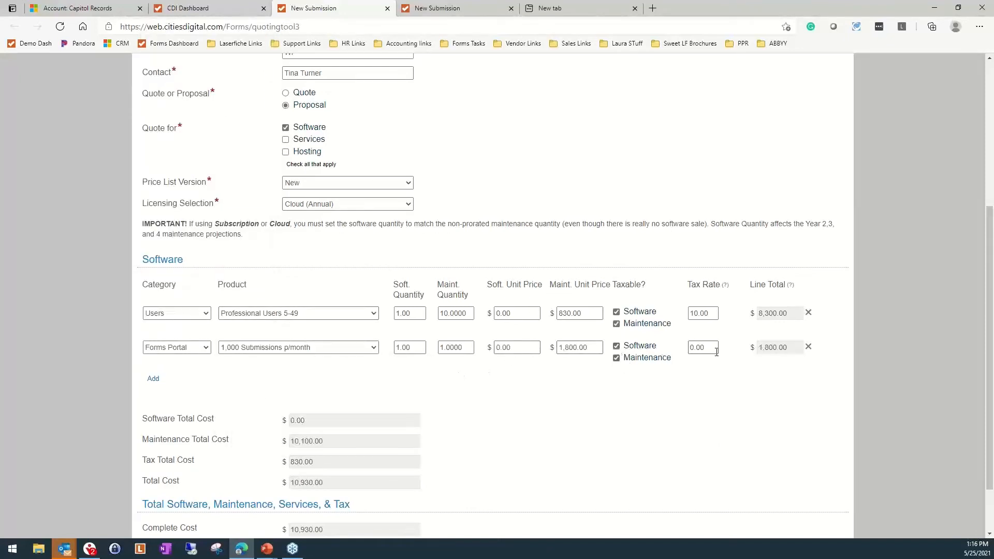
pyautogui.press('Tab')
pyautogui.write('10')
pyautogui.press('Tab')
pyautogui.click(632, 405)
# Include Services in the quote and fill its first line with Consulting, Consulting Service Hours, and a service quantity of 40
pyautogui.click(286, 139)
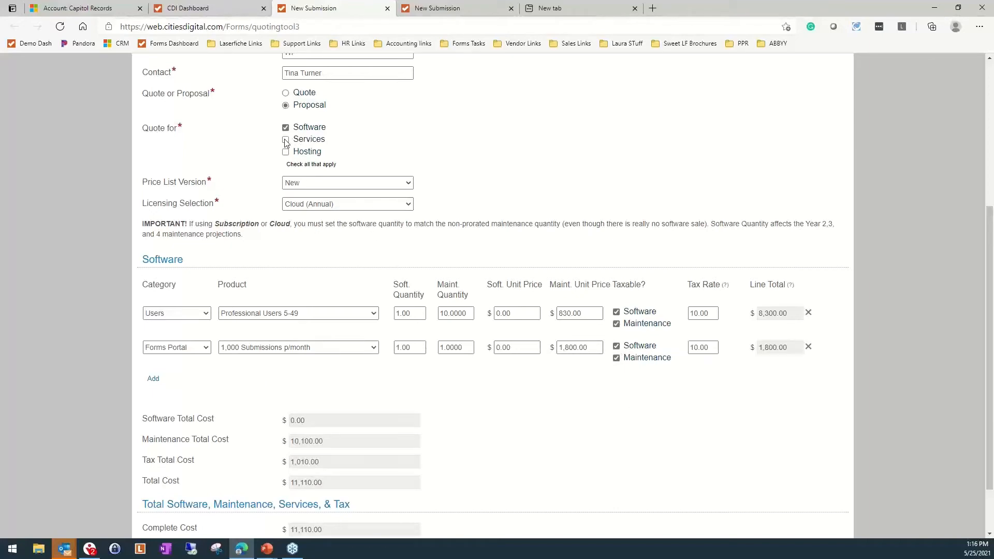
pyautogui.scroll(-4, 311, 297)
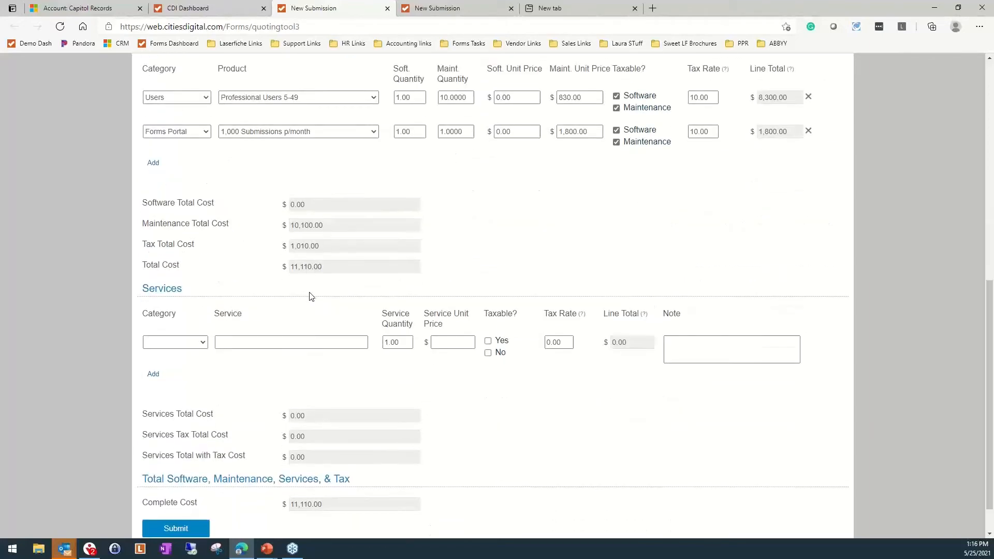
pyautogui.click(202, 342)
pyautogui.click(162, 373)
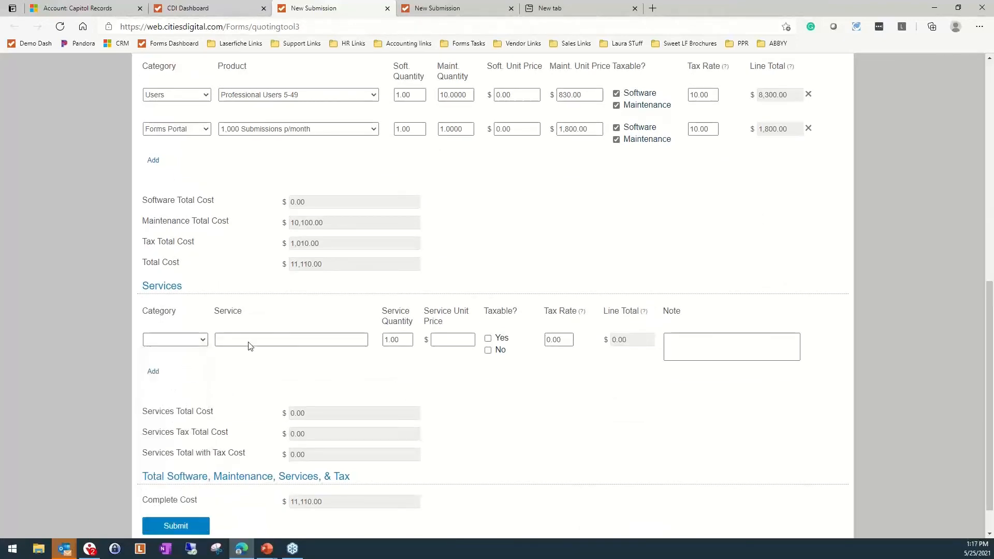
pyautogui.click(249, 341)
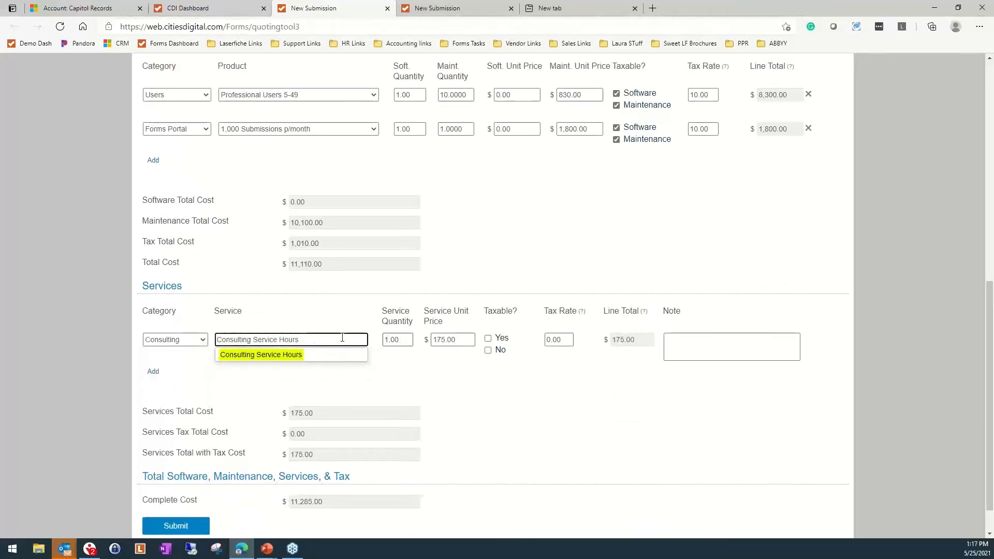
pyautogui.press('Tab')
pyautogui.write('40')
pyautogui.press('Tab')
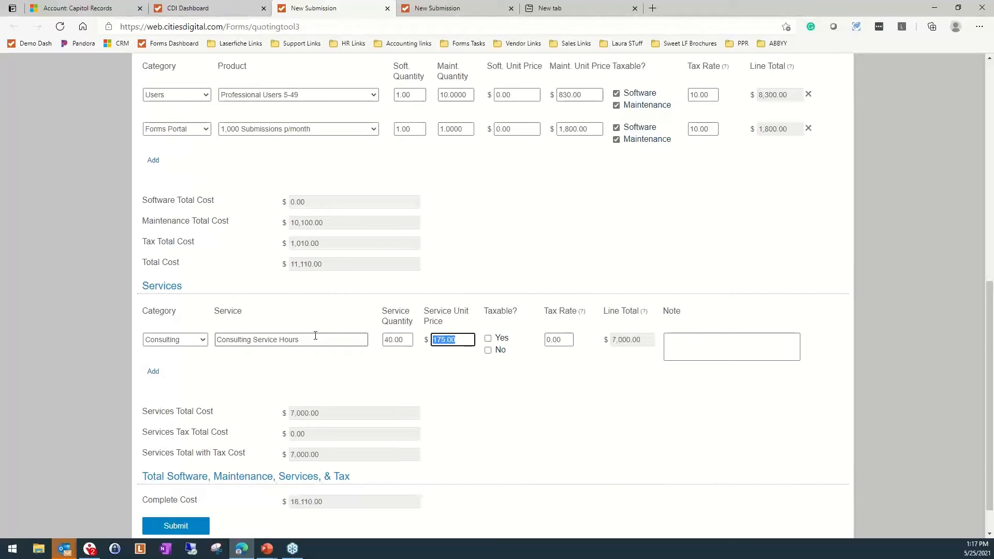
# Add the note "Installation and configuration!" to the Consulting Service Hours line and submit the completed quoting form
pyautogui.press('Tab')
pyautogui.press('Tab')
pyautogui.press('Tab')
pyautogui.press('Tab')
pyautogui.press('Tab')
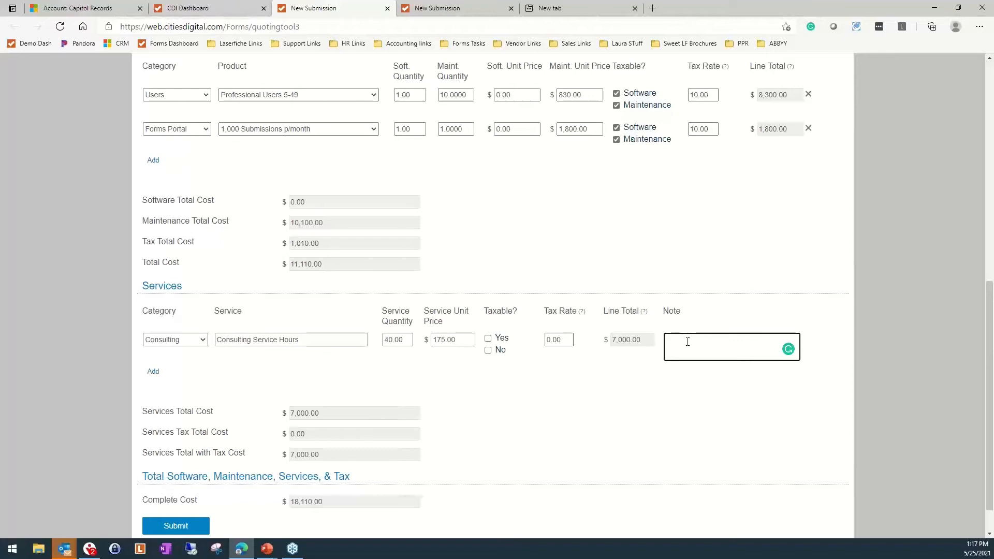
pyautogui.write('Installation and configuration!')
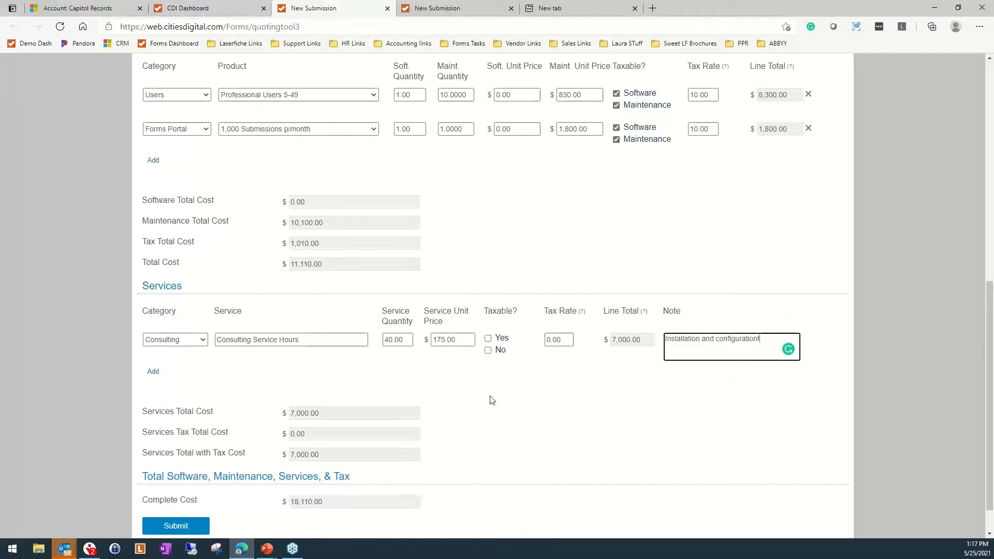
pyautogui.scroll(-2, 481, 416)
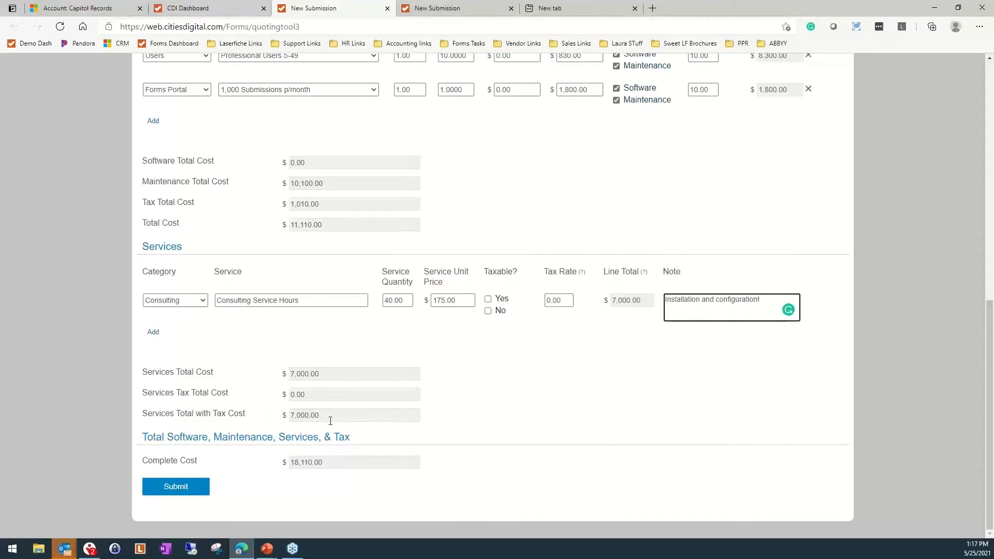
pyautogui.click(171, 490)
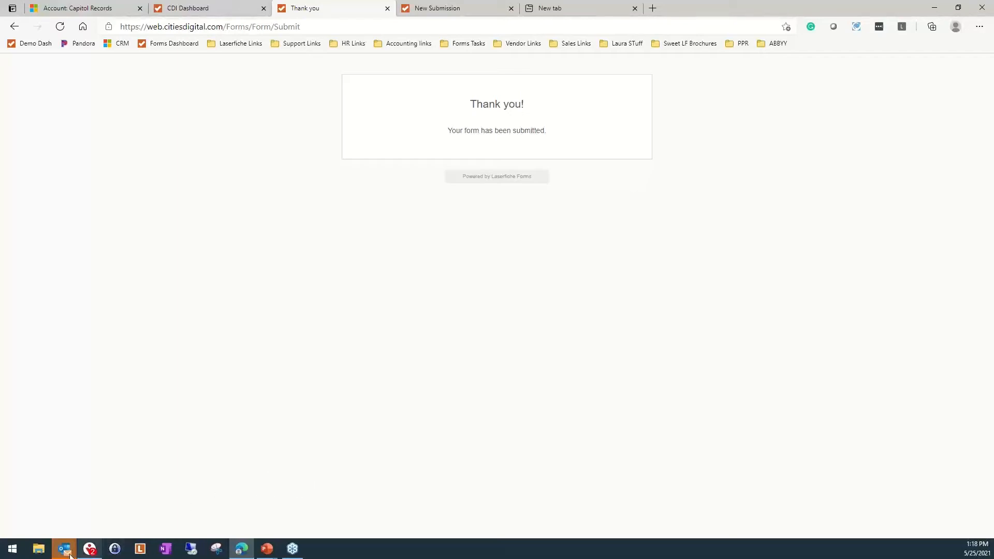
# Switch to Outlook, bring up the Capitol Records quote v.1 email, open its Word attachment, and minimise the message
pyautogui.moveTo(64, 549)
pyautogui.click(55, 510)
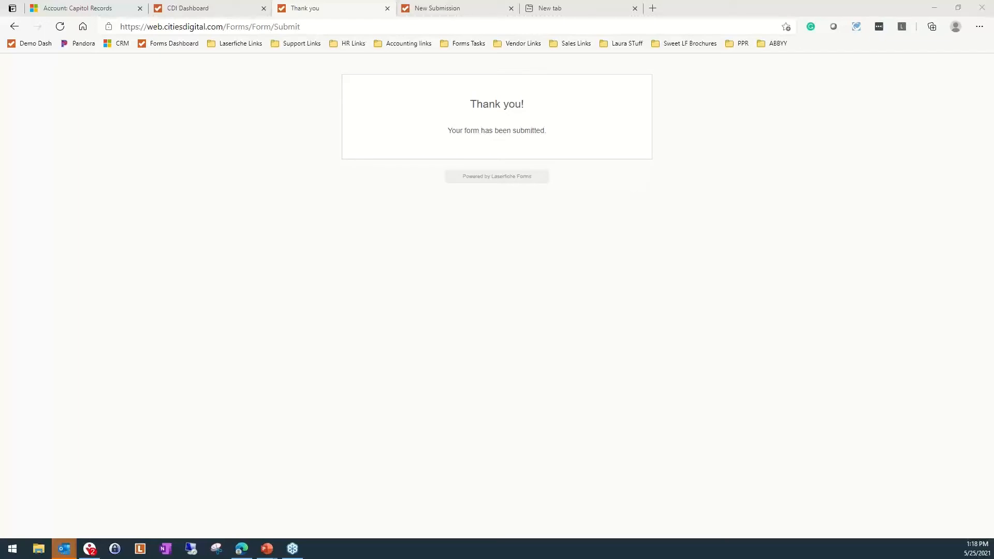
pyautogui.moveTo(993, 87); pyautogui.dragTo(531, 14)
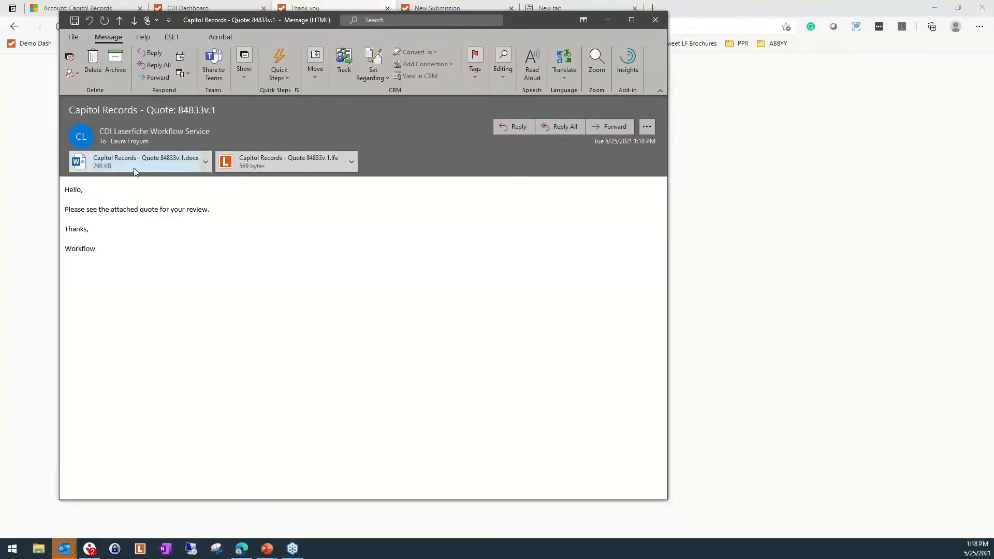
pyautogui.click(290, 168)
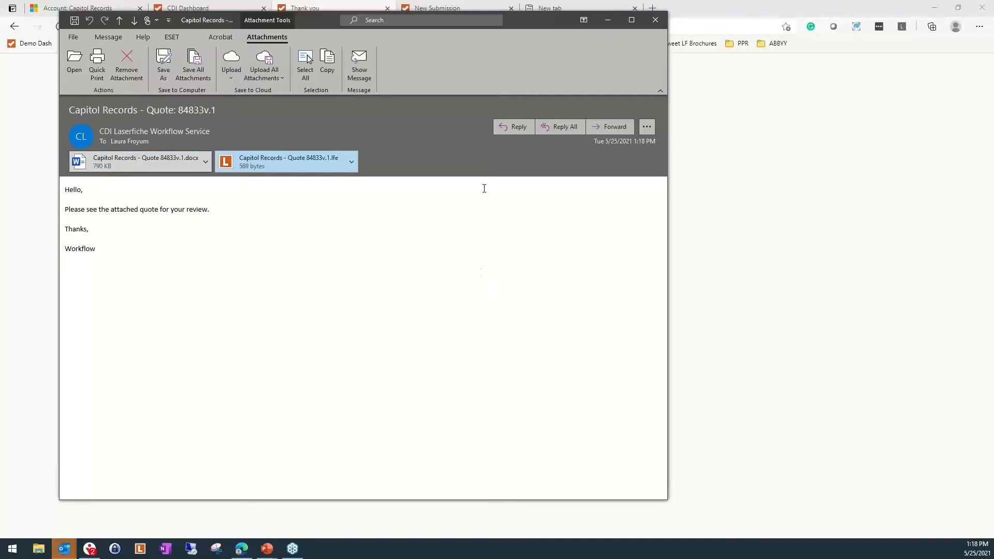
pyautogui.doubleClick(116, 163)
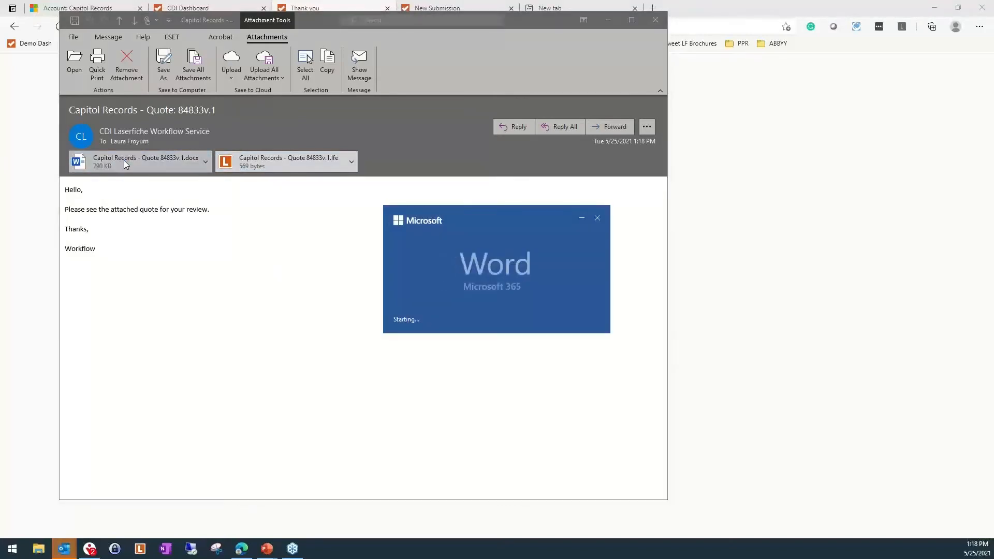
pyautogui.click(609, 20)
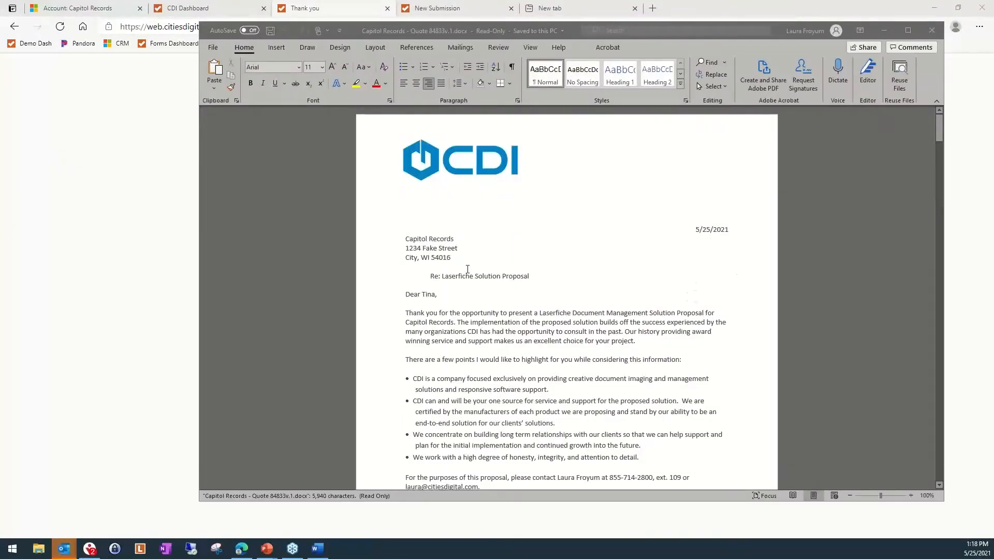
# Examine the proposal's recipient address, greeting, cover letter, table of contents, Project Overview and Main Solution Goals sections
pyautogui.moveTo(406, 239); pyautogui.dragTo(465, 256)
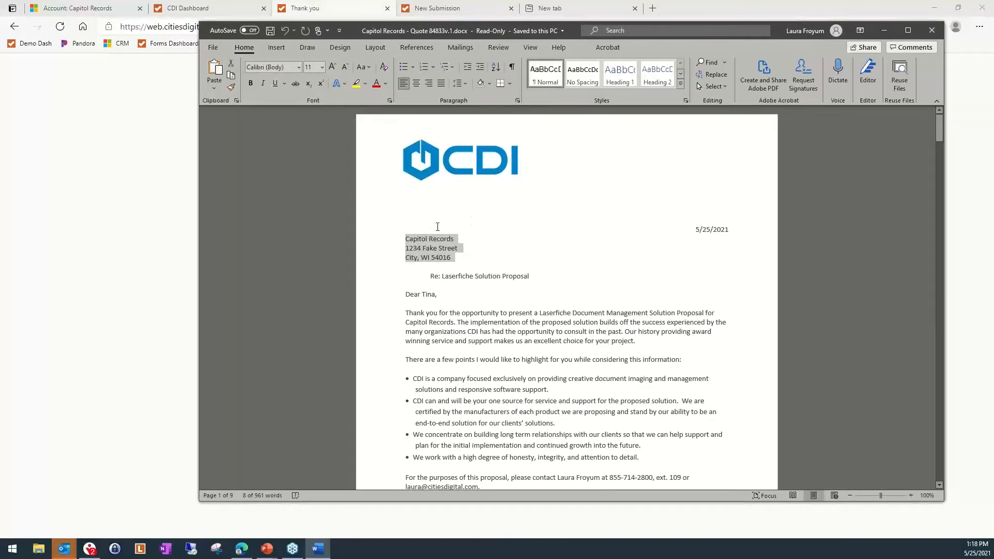
pyautogui.scroll(-2, 438, 227)
pyautogui.moveTo(422, 245); pyautogui.dragTo(437, 246)
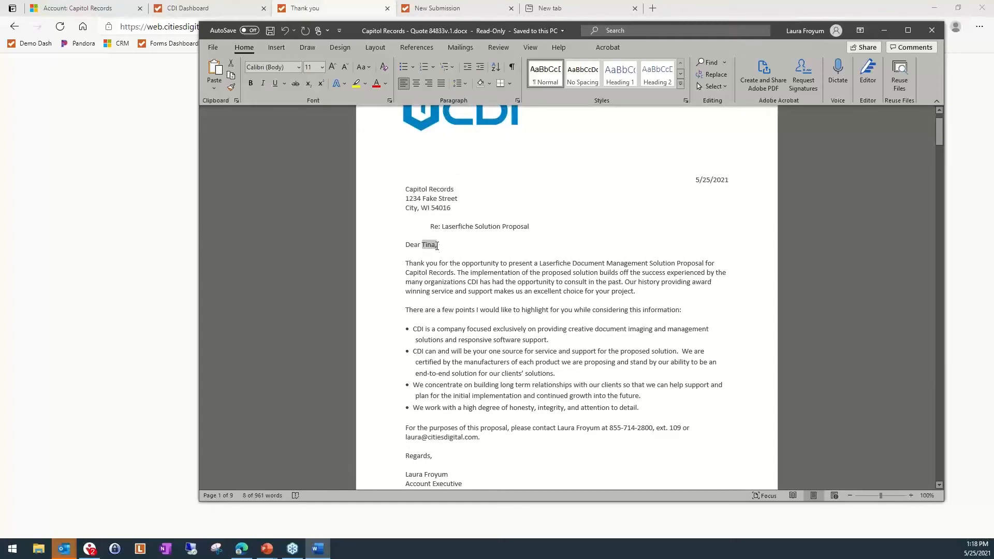
pyautogui.scroll(-10, 661, 266)
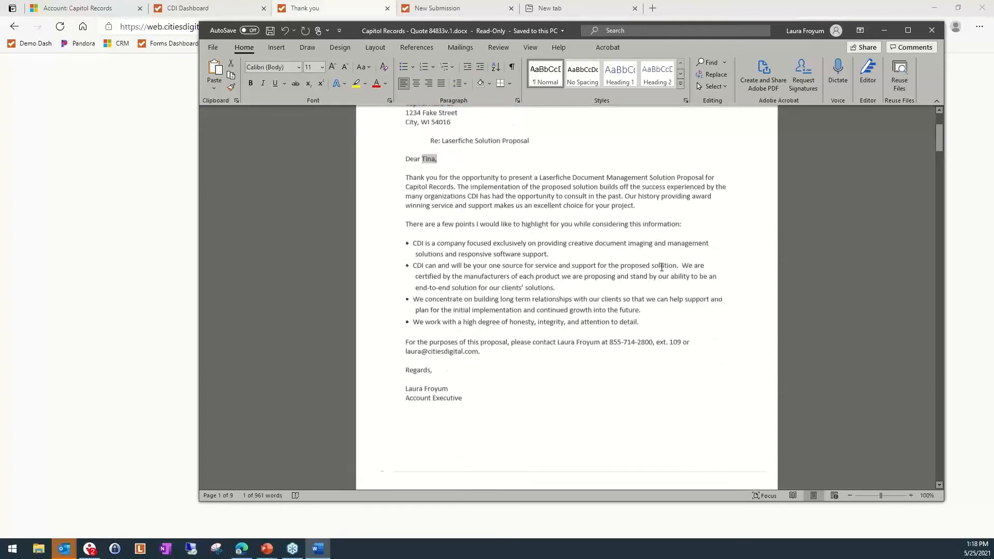
pyautogui.scroll(-2, 646, 280)
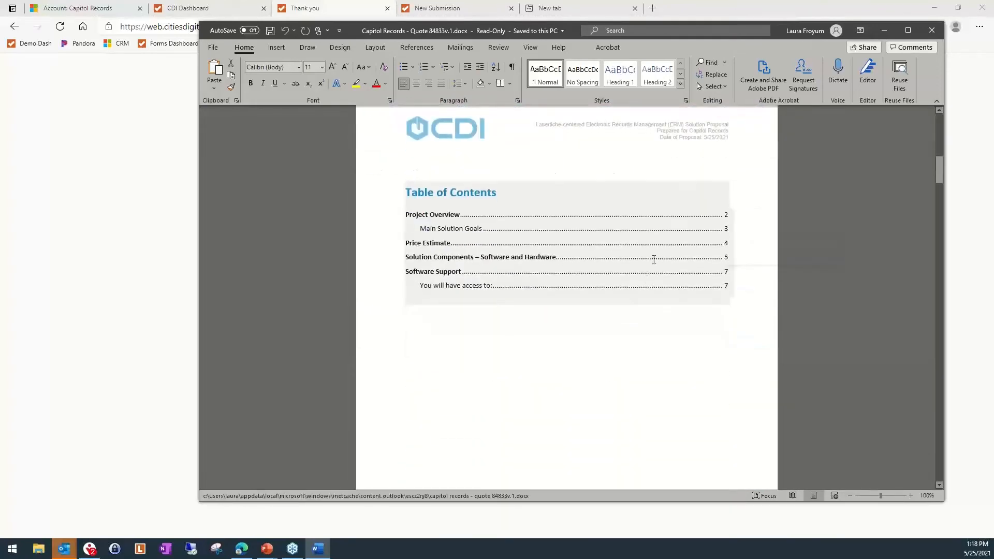
pyautogui.scroll(-18, 575, 330)
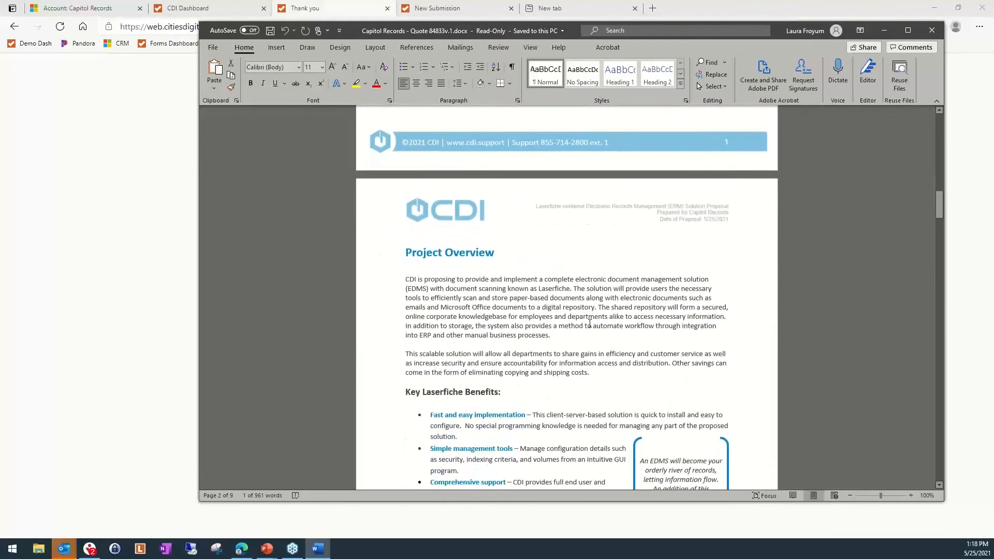
pyautogui.scroll(-15, 590, 324)
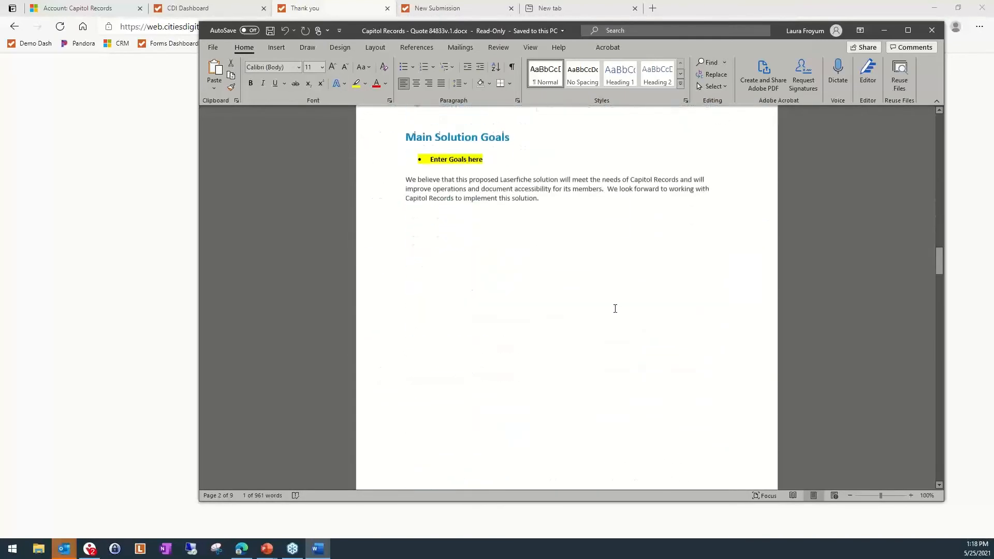
pyautogui.scroll(-5, 615, 309)
pyautogui.scroll(6, 589, 309)
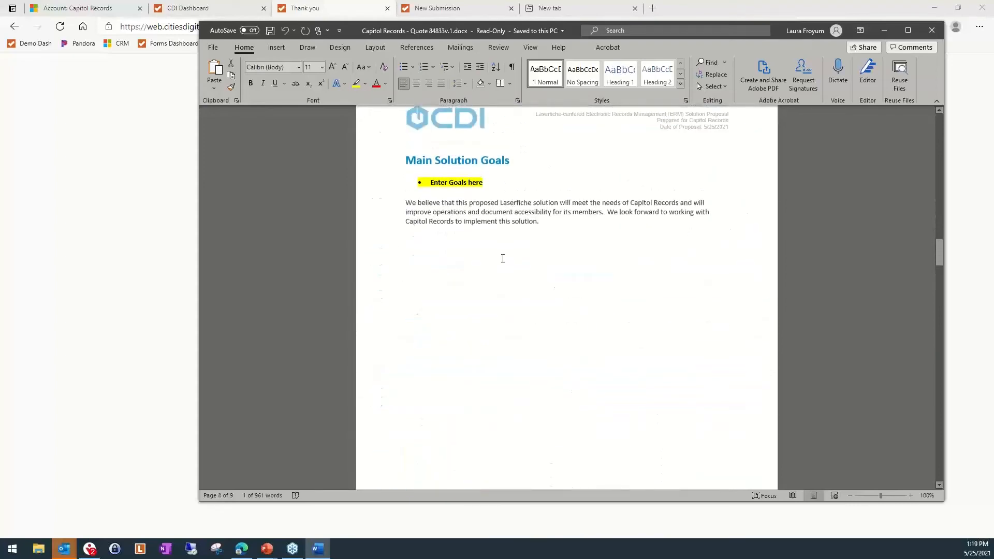
# Review the Price Estimate tables, Solution Components and Software Support sections through to the proposal's last page
pyautogui.scroll(-15, 575, 355)
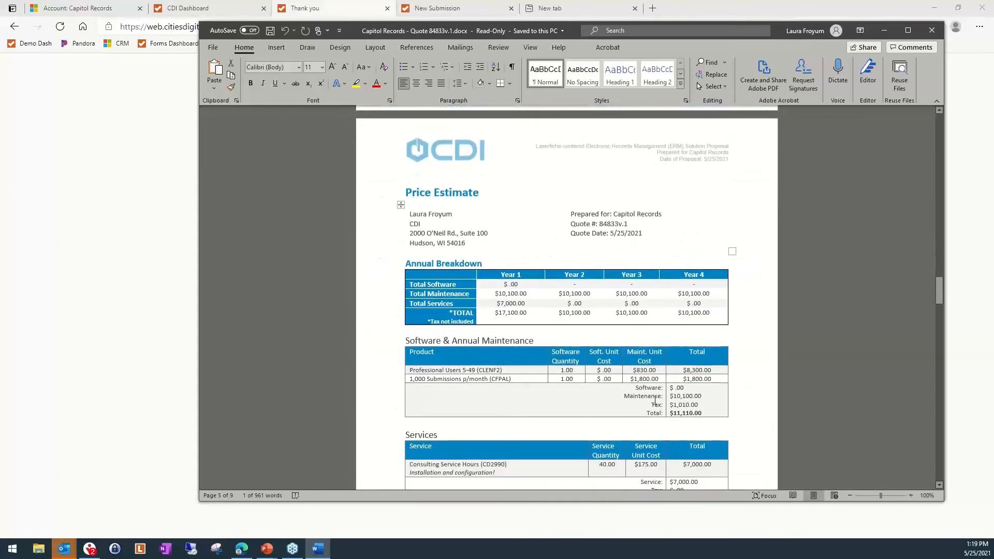
pyautogui.scroll(-1, 655, 401)
pyautogui.scroll(-1, 655, 401)
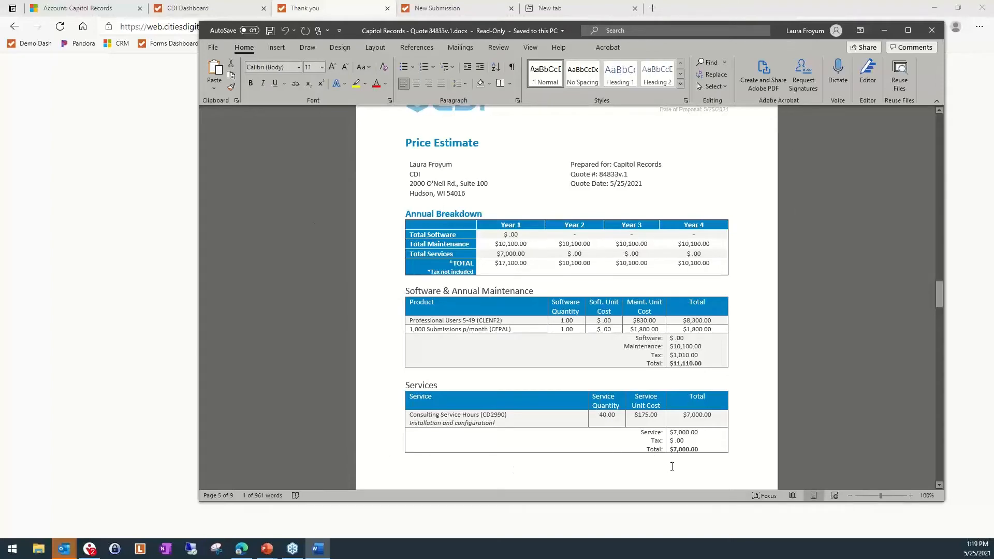
pyautogui.scroll(-15, 663, 456)
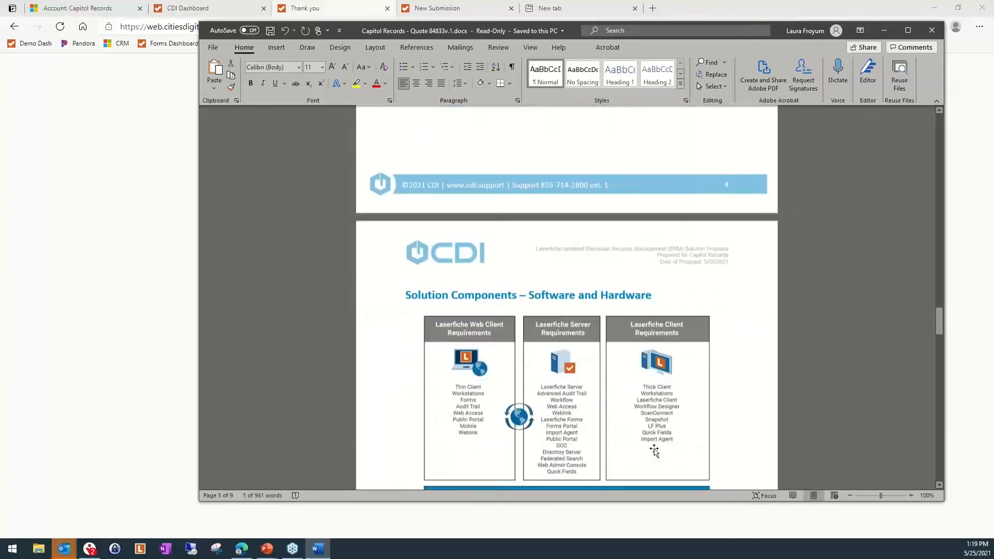
pyautogui.scroll(-20, 647, 456)
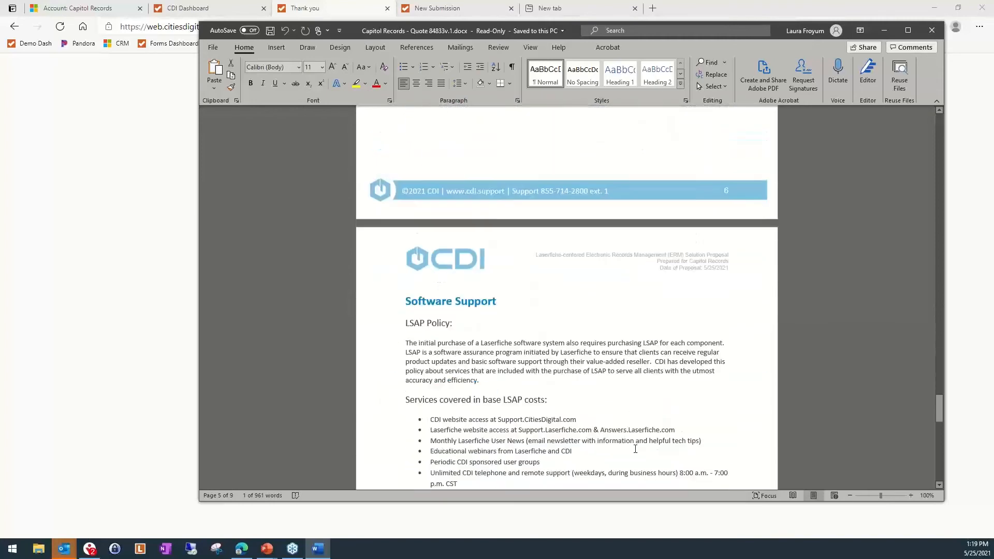
pyautogui.scroll(-18, 637, 451)
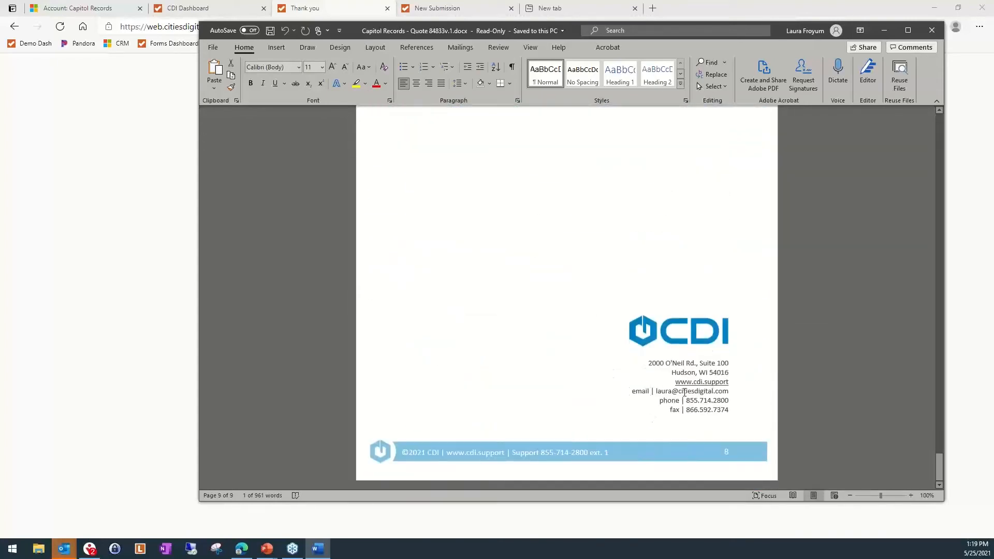
# Look over the proposal's cover letter and closing contact page again, and close the document
pyautogui.moveTo(939, 462); pyautogui.dragTo(940, 142)
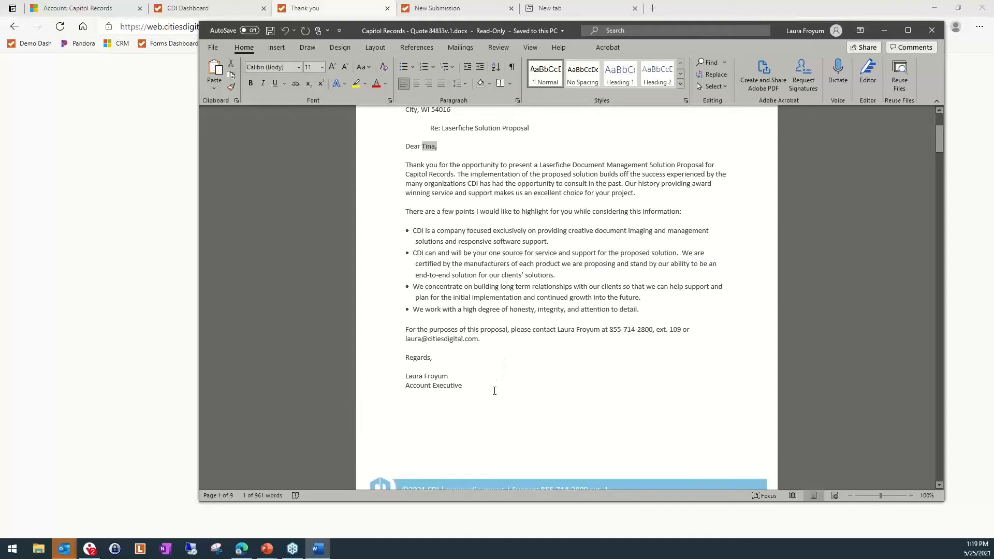
pyautogui.scroll(-2, 494, 396)
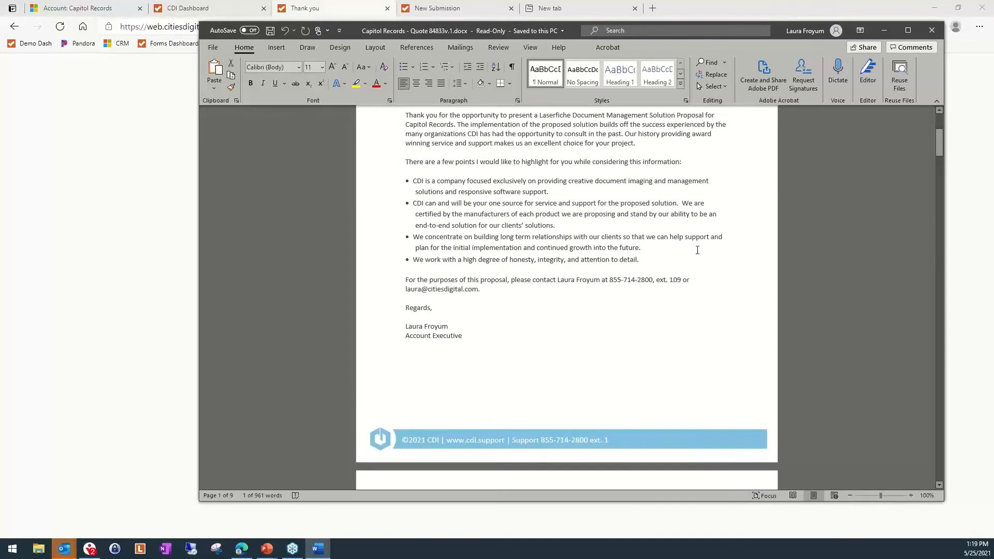
pyautogui.moveTo(941, 147); pyautogui.dragTo(894, 483)
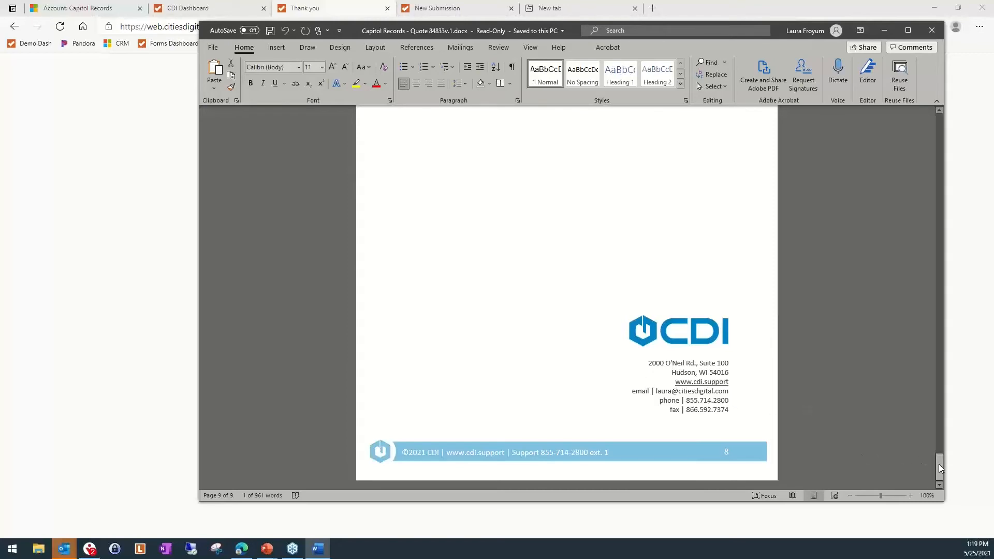
pyautogui.moveTo(939, 464); pyautogui.dragTo(939, 122)
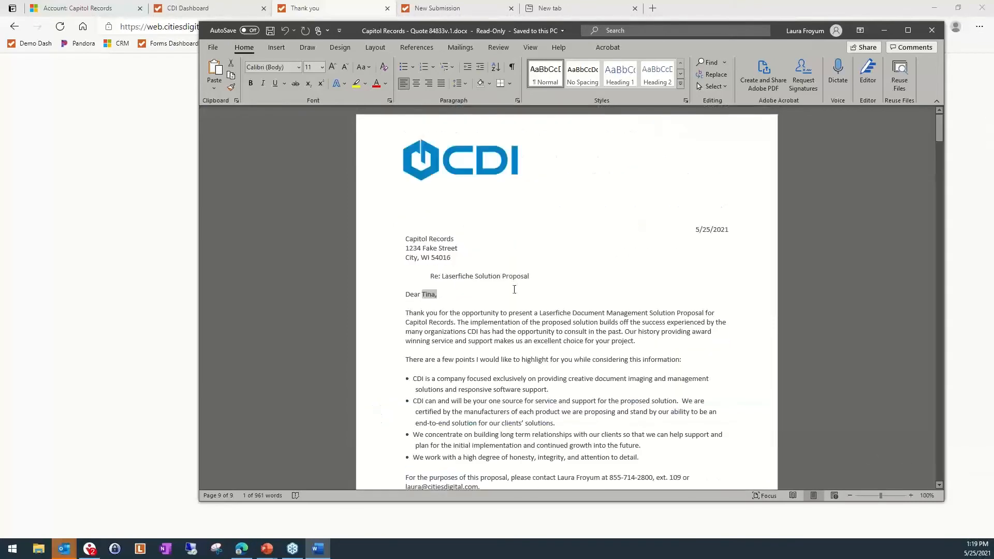
pyautogui.click(930, 32)
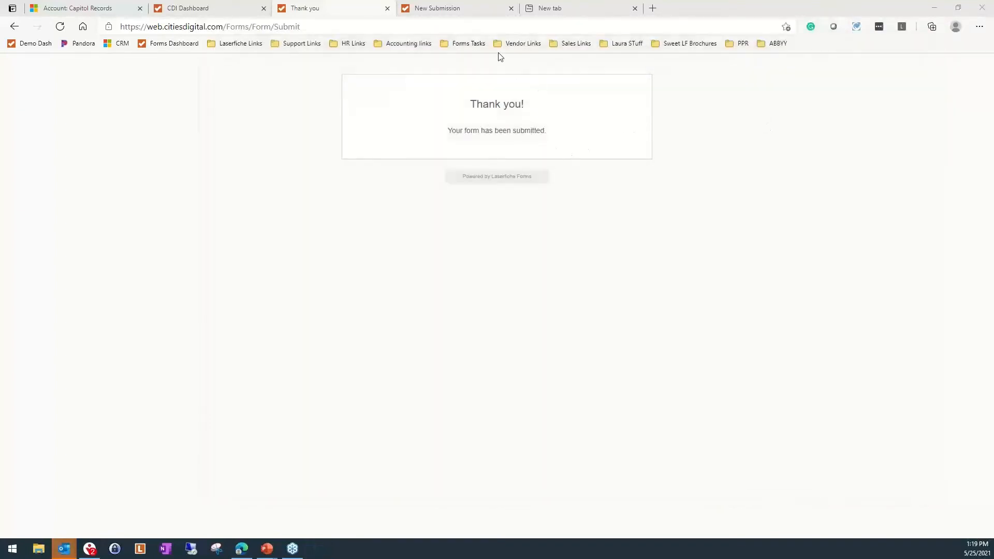
# Close the unused New Submission page, and bring the Laserfiche Forms task inbox window into view and enlarge it
pyautogui.click(512, 8)
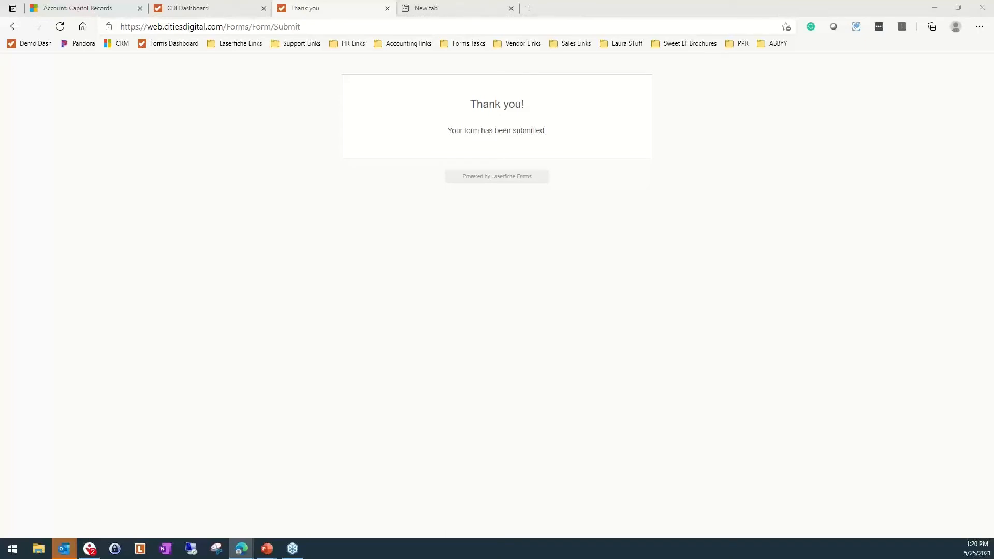
pyautogui.moveTo(993, 21); pyautogui.dragTo(440, 24)
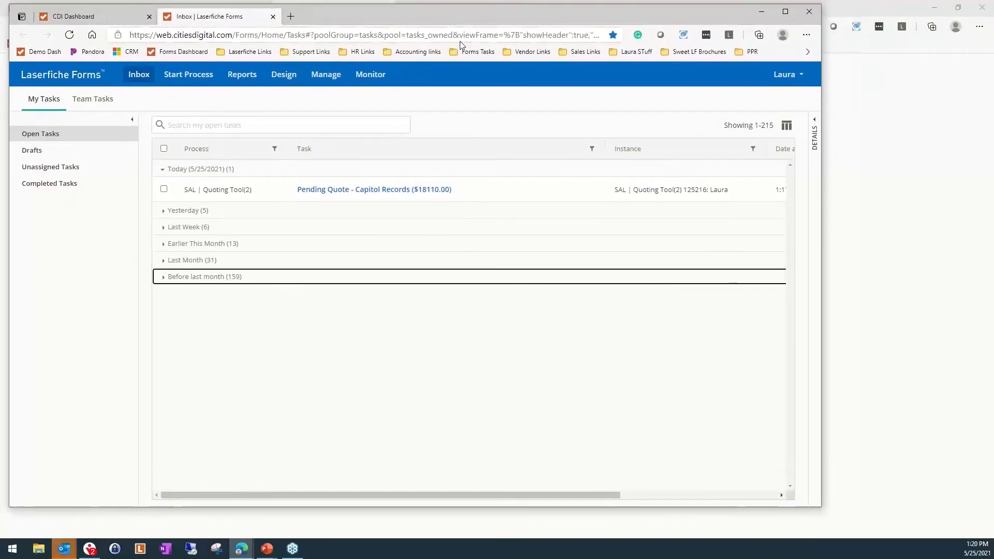
pyautogui.moveTo(822, 506); pyautogui.dragTo(959, 529)
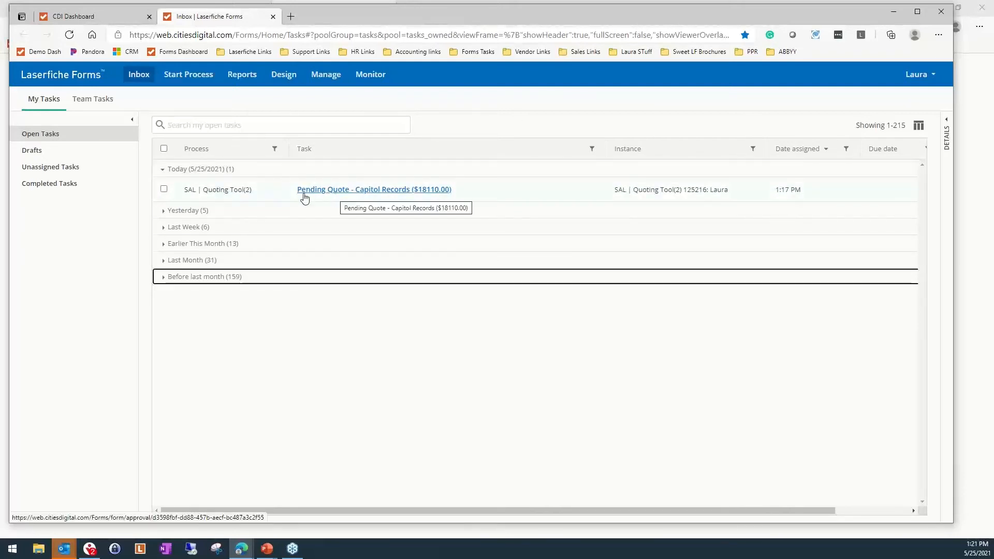
# Open the pending Capitol Records quote task, change it from Proposal to Quote, and submit it as an updated quote
pyautogui.click(379, 191)
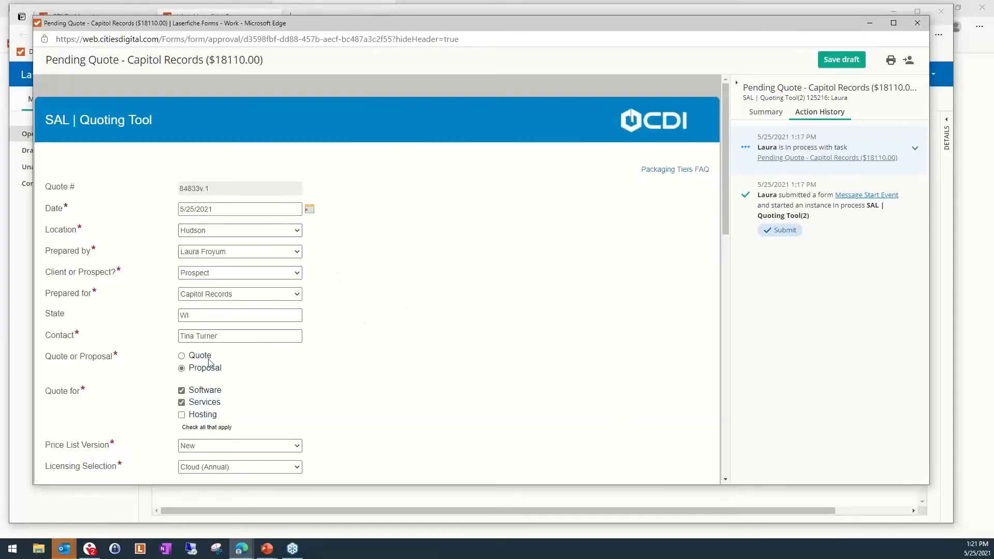
pyautogui.click(182, 356)
pyautogui.scroll(-12, 500, 380)
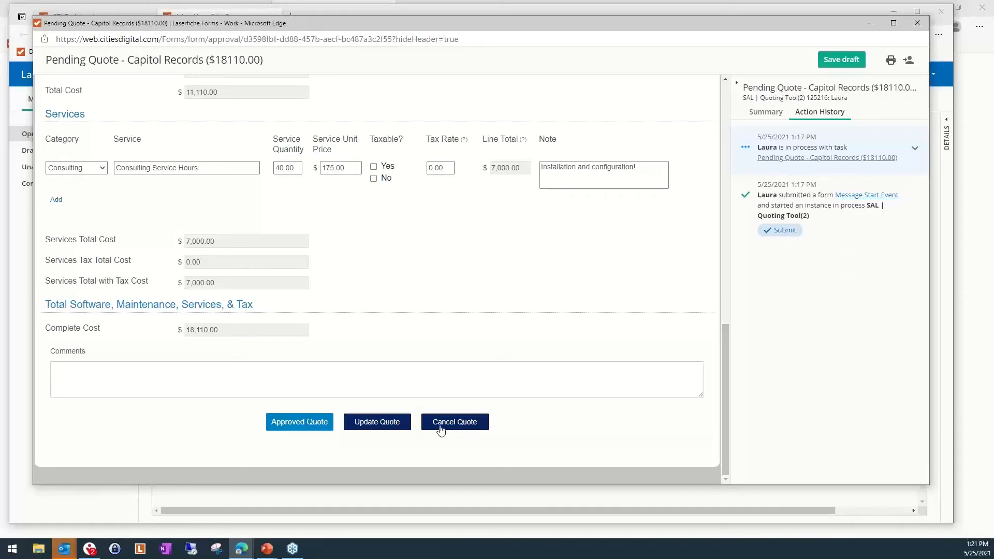
pyautogui.click(383, 424)
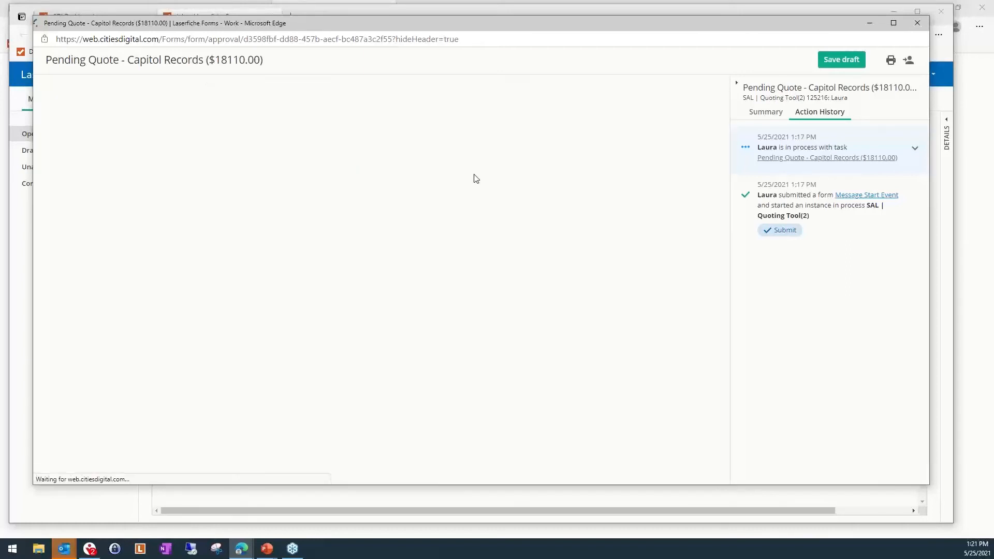
# Open the Word attachment from the Capitol Records quote v.2 email and review its annual breakdown, software and services tables
pyautogui.moveTo(512, 17); pyautogui.dragTo(993, 39)
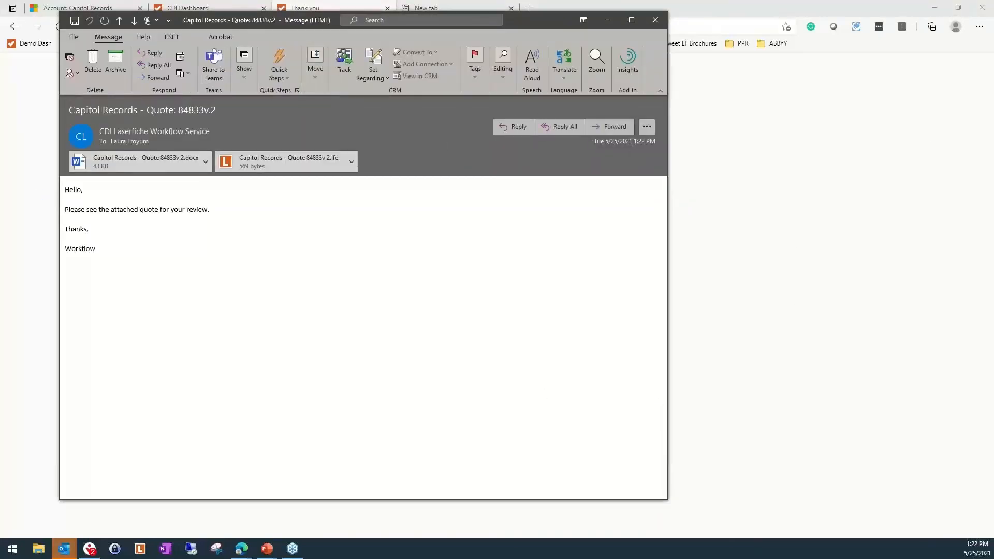
pyautogui.click(145, 158)
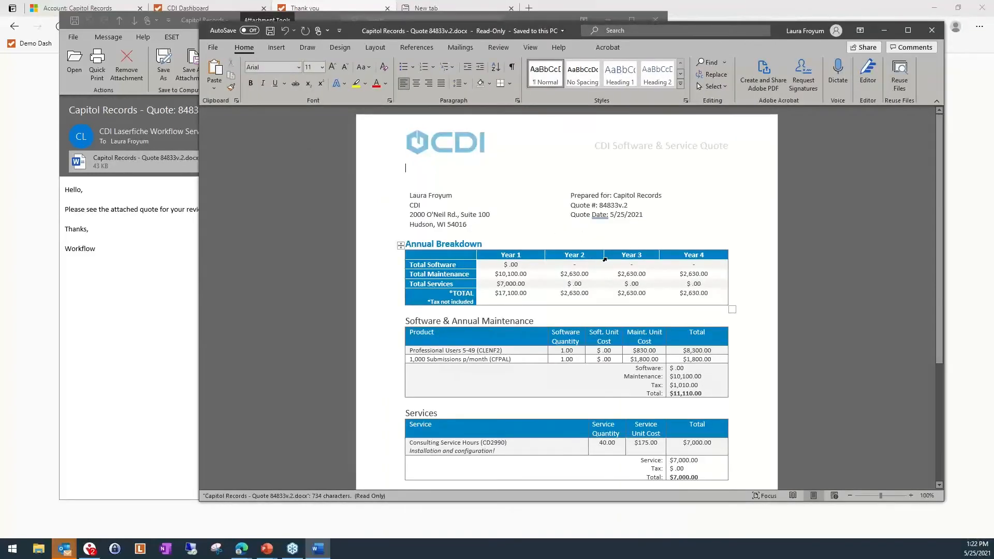
pyautogui.scroll(-3, 632, 248)
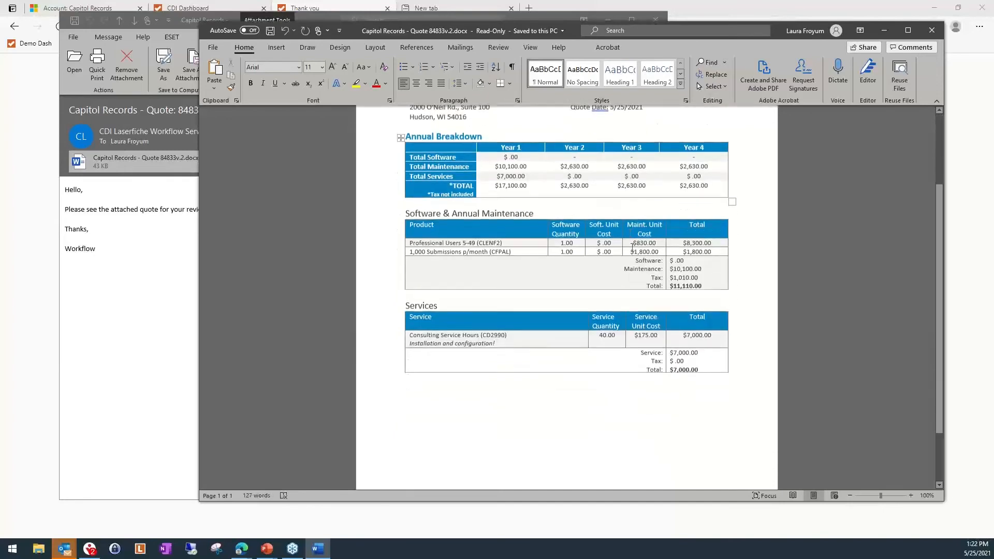
# Look over the v.2 quote's header, annual breakdown, maintenance and services tables again, and close the document and its email
pyautogui.scroll(-2, 632, 248)
pyautogui.scroll(5, 662, 259)
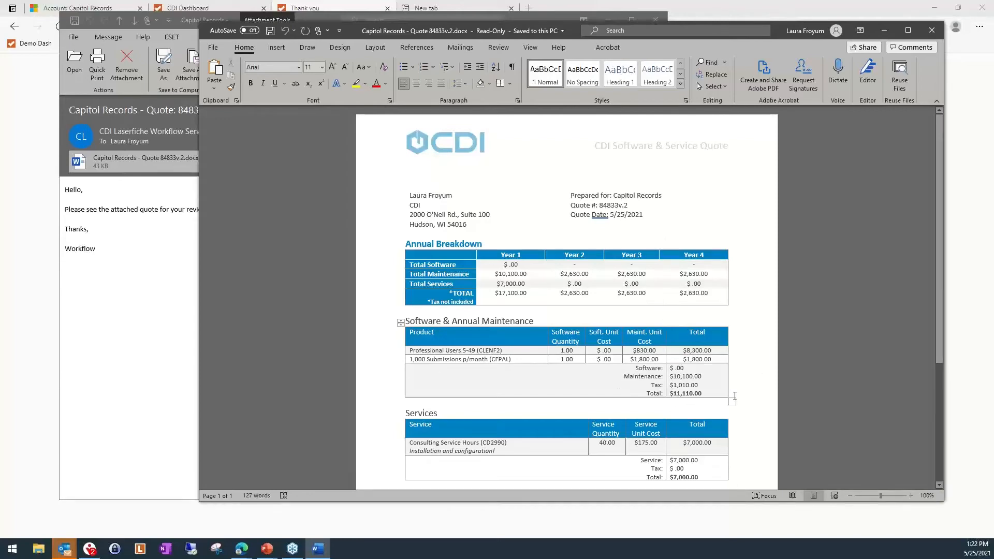
pyautogui.scroll(-6, 734, 396)
pyautogui.scroll(4, 745, 417)
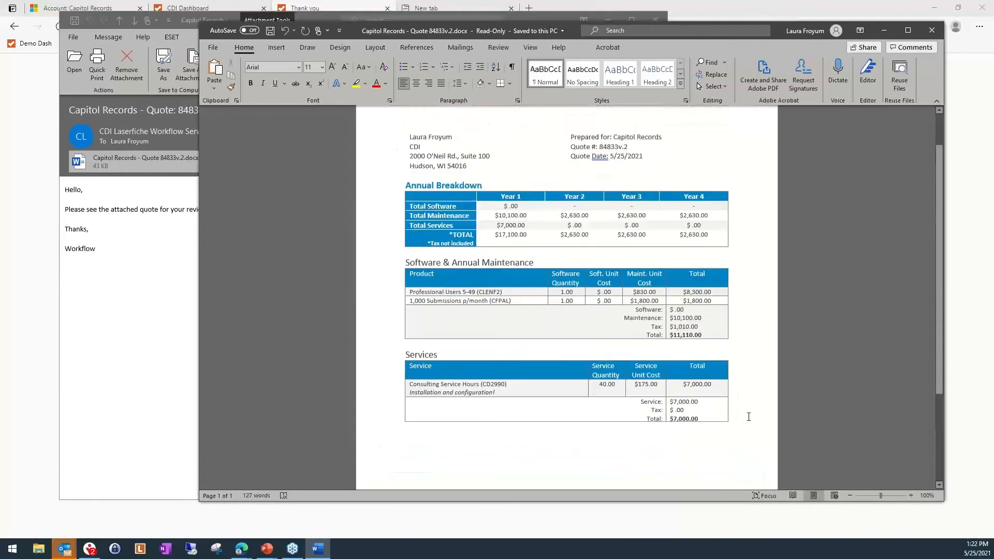
pyautogui.scroll(2, 749, 417)
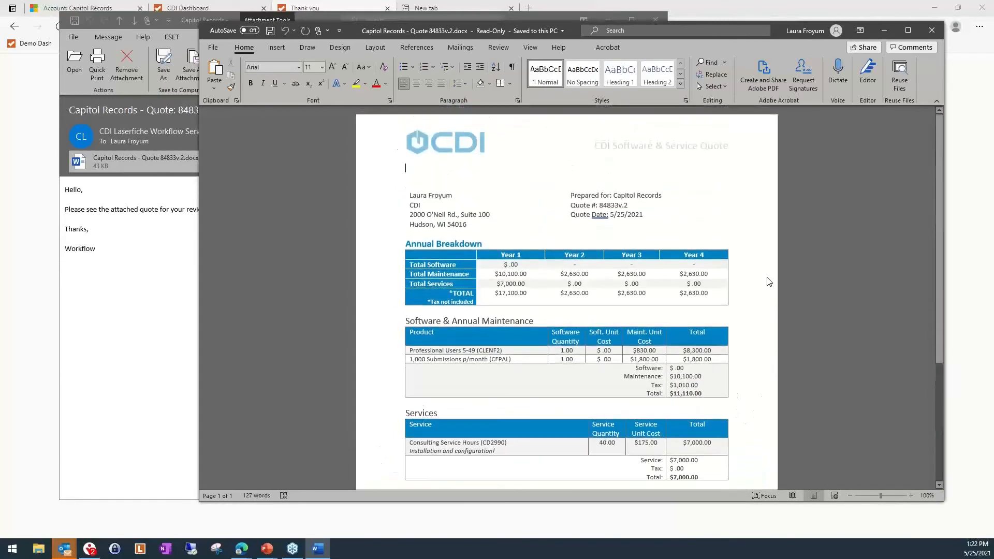
pyautogui.click(932, 30)
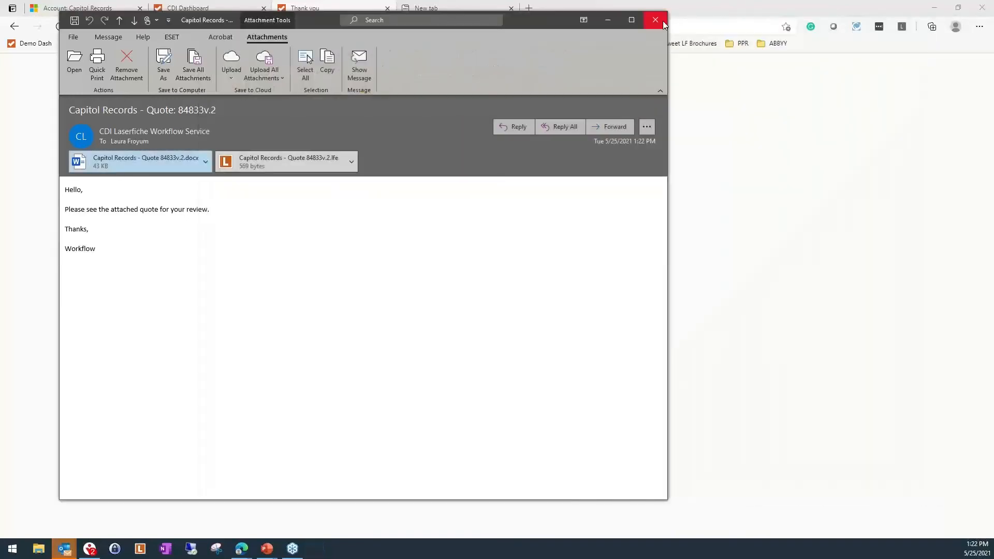
pyautogui.click(662, 21)
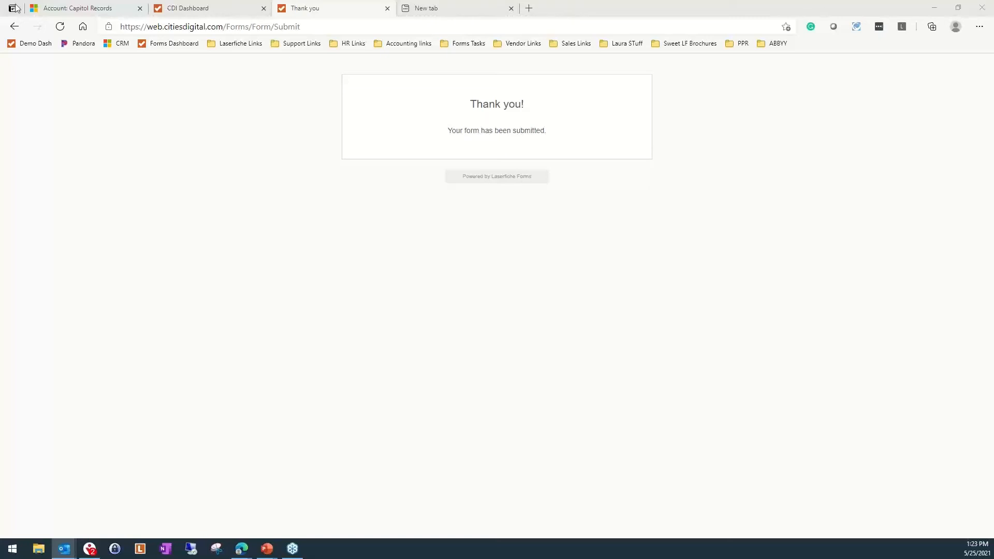
# Return to the Capitol Records account record in the CRM, and minimize the browser to get back to the presentation slides
pyautogui.click(96, 11)
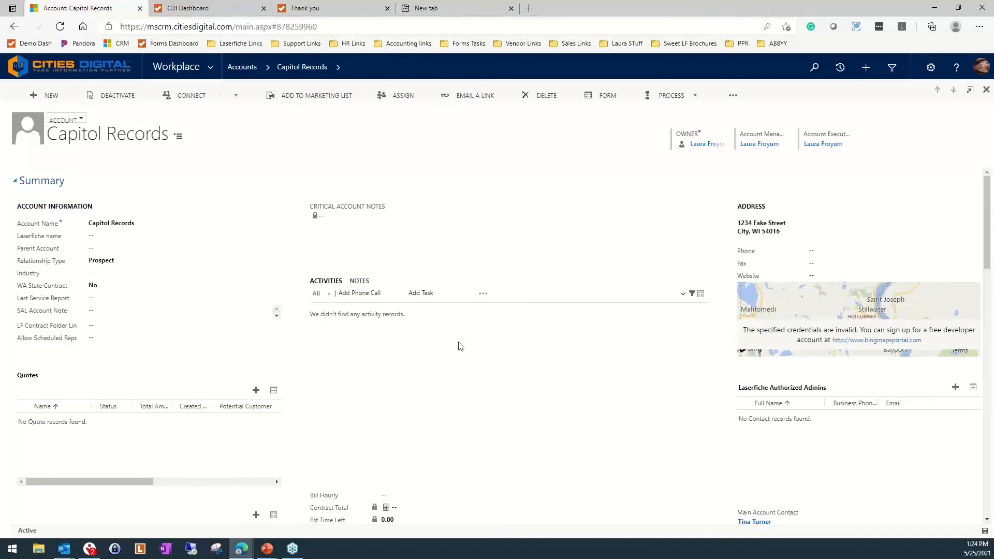
pyautogui.click(934, 8)
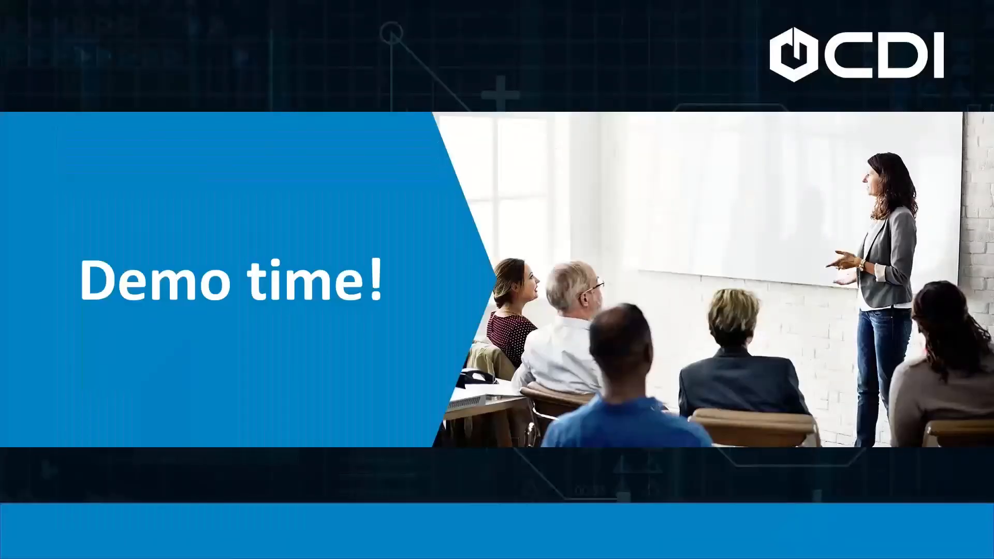
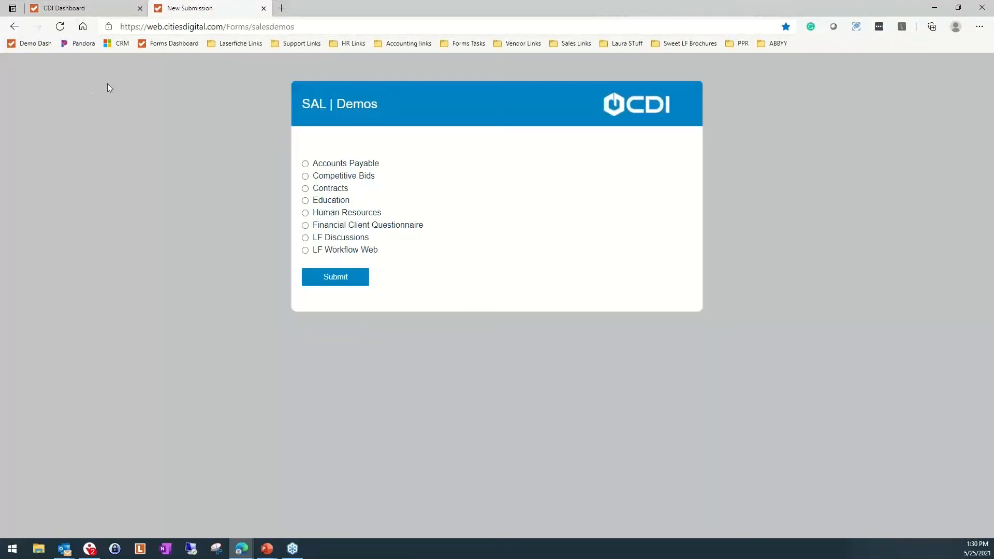
# Show the Competitive Bids demo links, and open the Account Meetings / Appointment Recaps form from the dashboard's Sales form links
pyautogui.click(315, 178)
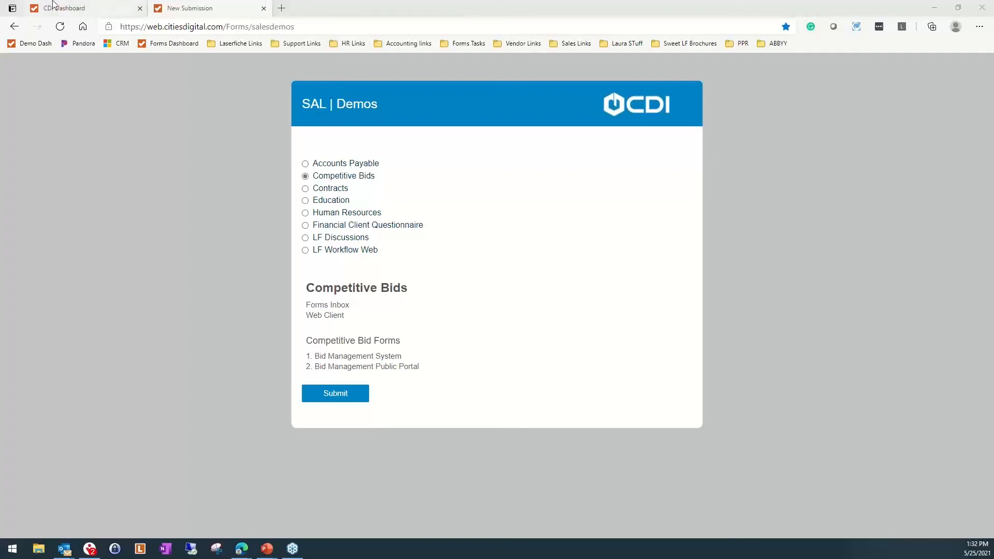
pyautogui.click(163, 43)
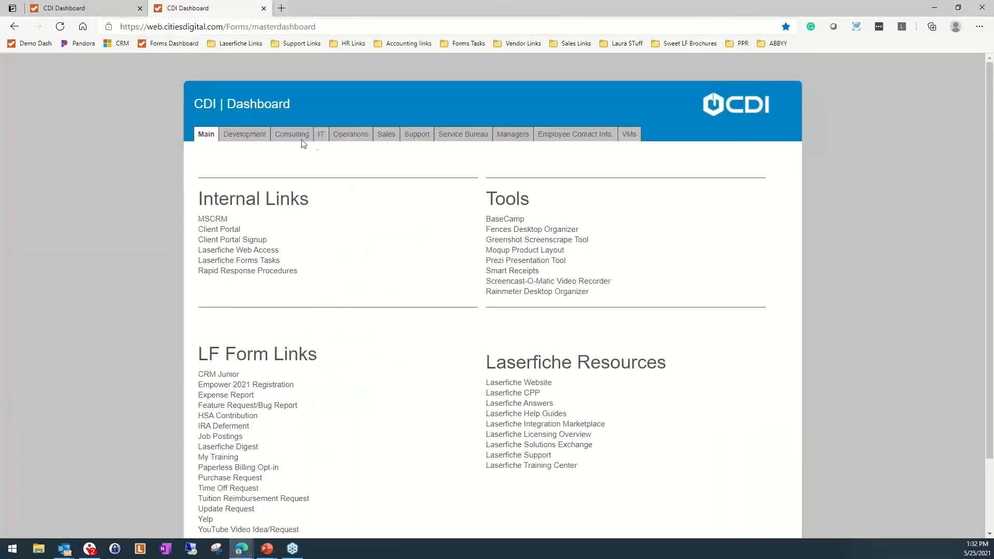
pyautogui.click(385, 139)
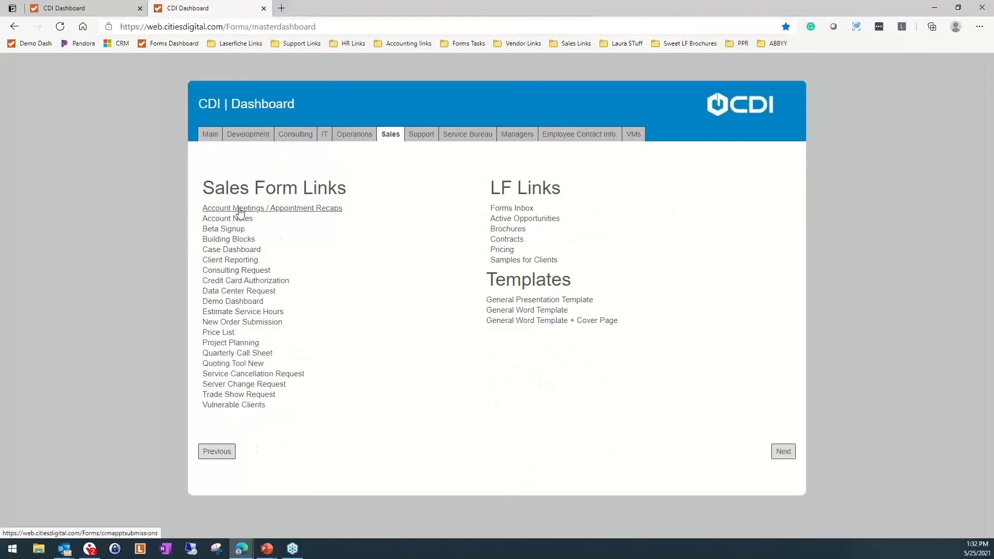
pyautogui.click(274, 209)
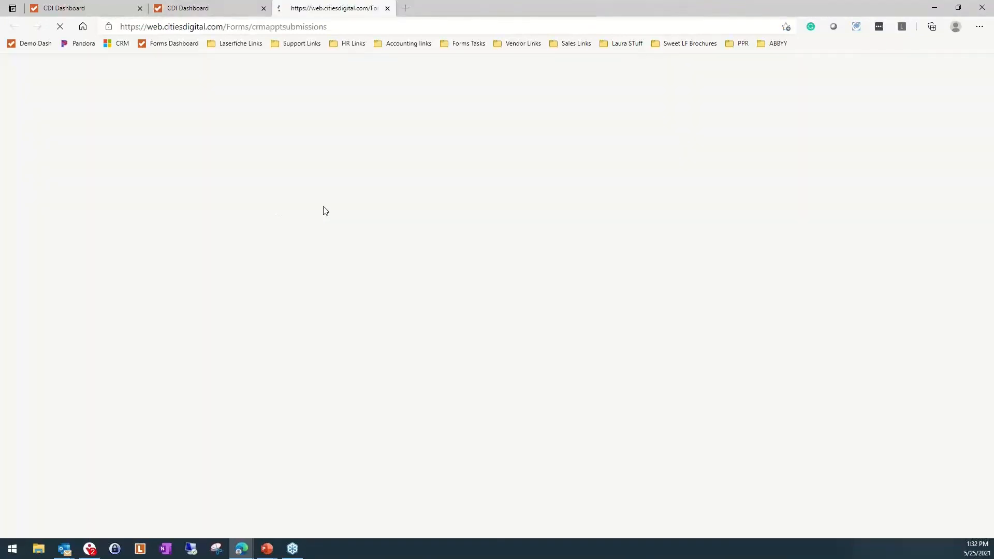
# Set the recap form's appointment type to Account Management Meeting and review its recap questions, follow-up tasks and next steps fields
pyautogui.scroll(-1, 222, 289)
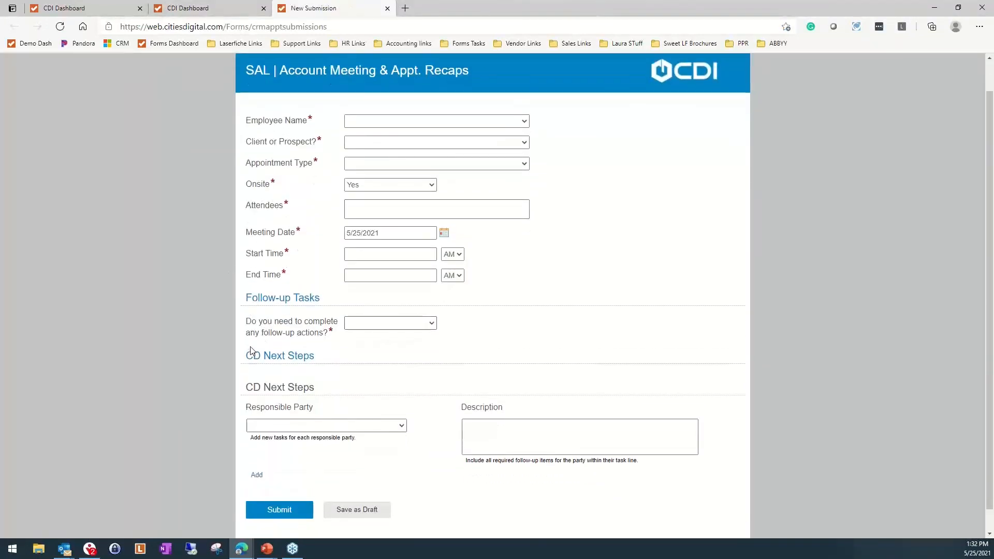
pyautogui.scroll(-1, 309, 385)
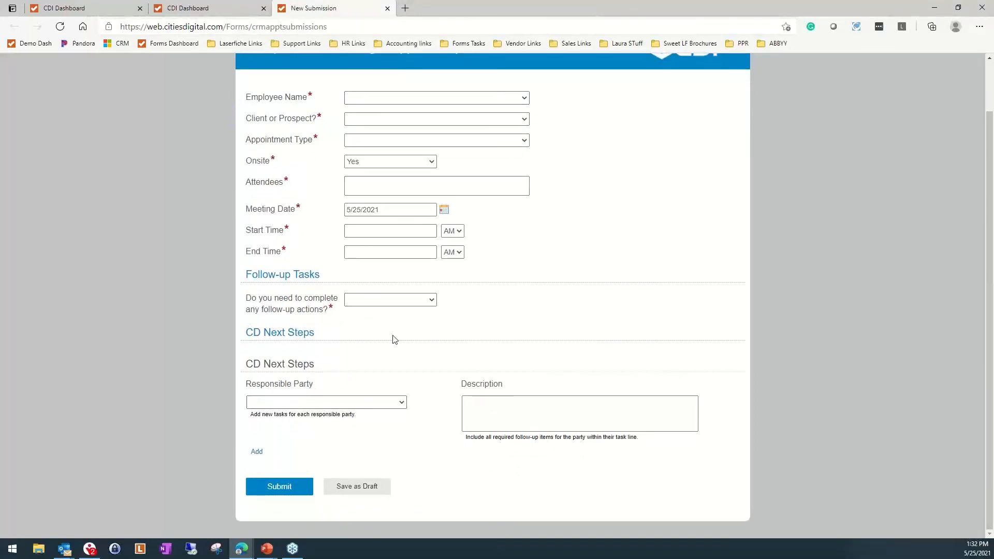
pyautogui.click(367, 141)
pyautogui.click(369, 159)
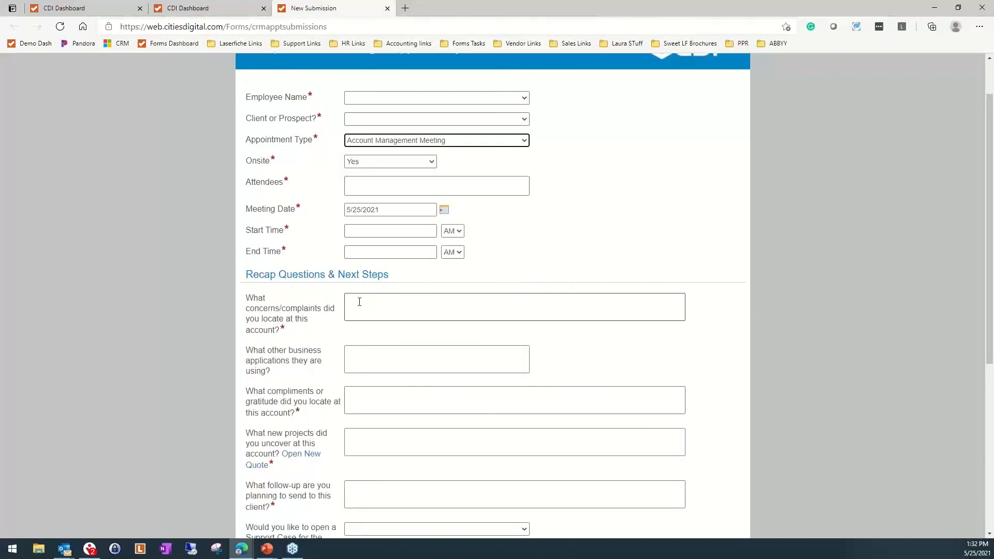
pyautogui.scroll(-3, 359, 300)
pyautogui.scroll(-3, 356, 306)
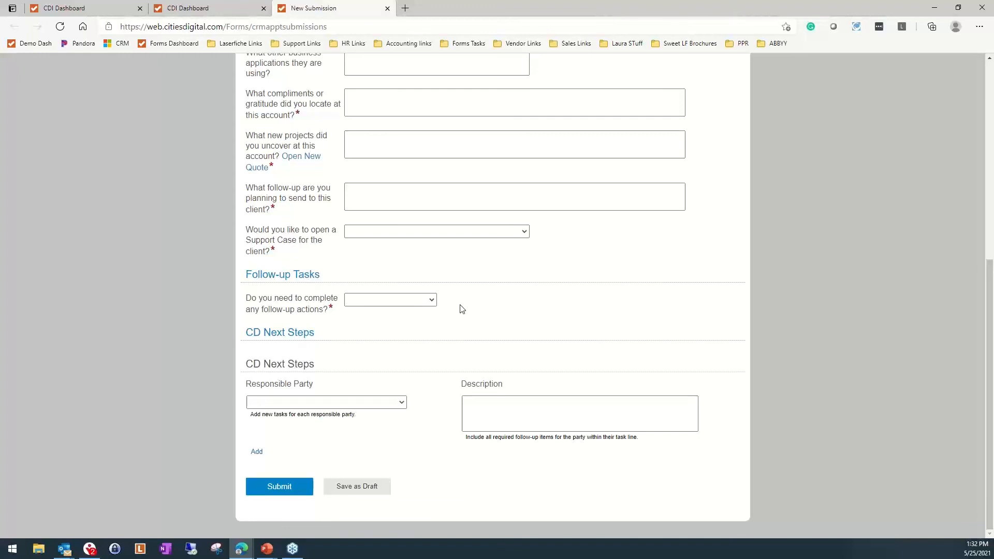
# Close the unsubmitted account meeting recap form and switch back to the presentation's Questions slide
pyautogui.click(387, 9)
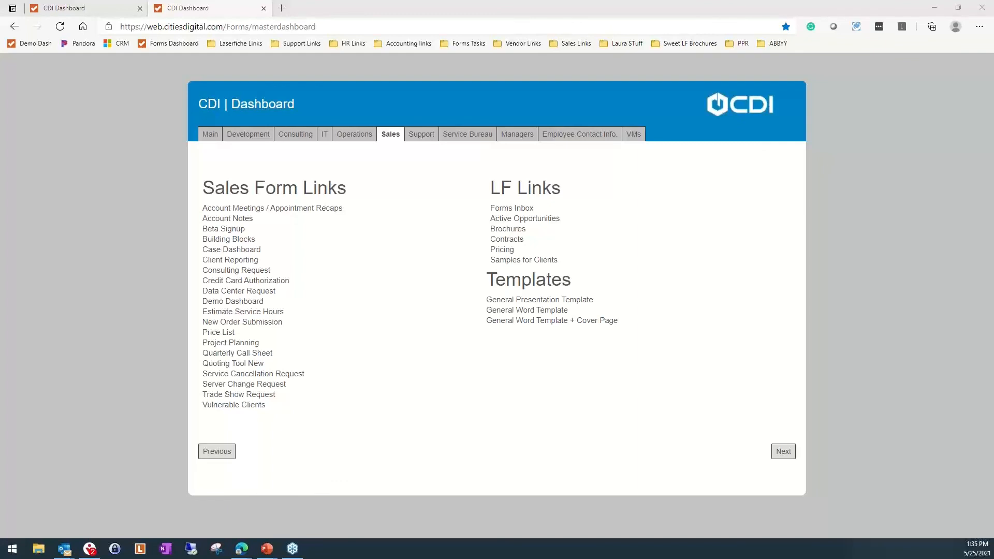
pyautogui.hotkey('alt', 'Tab')
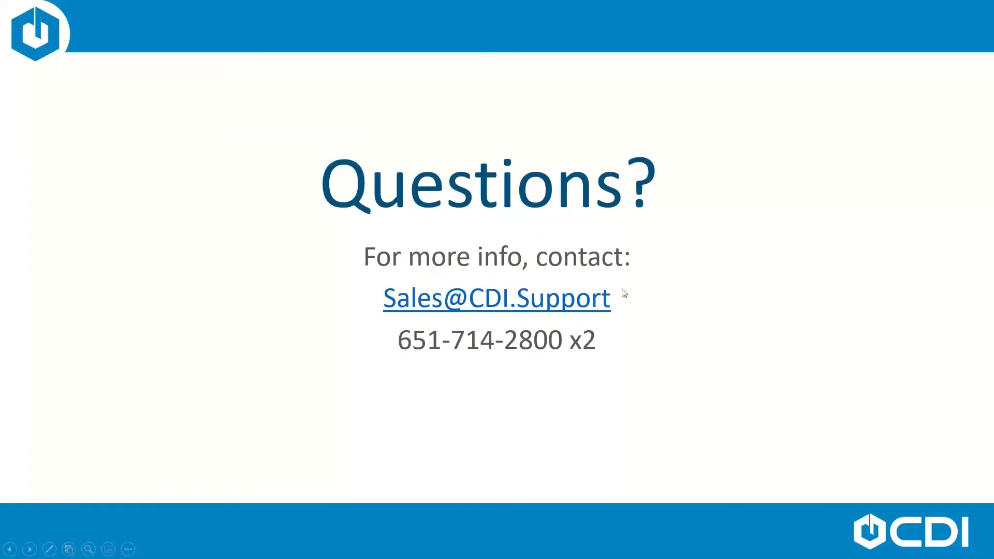